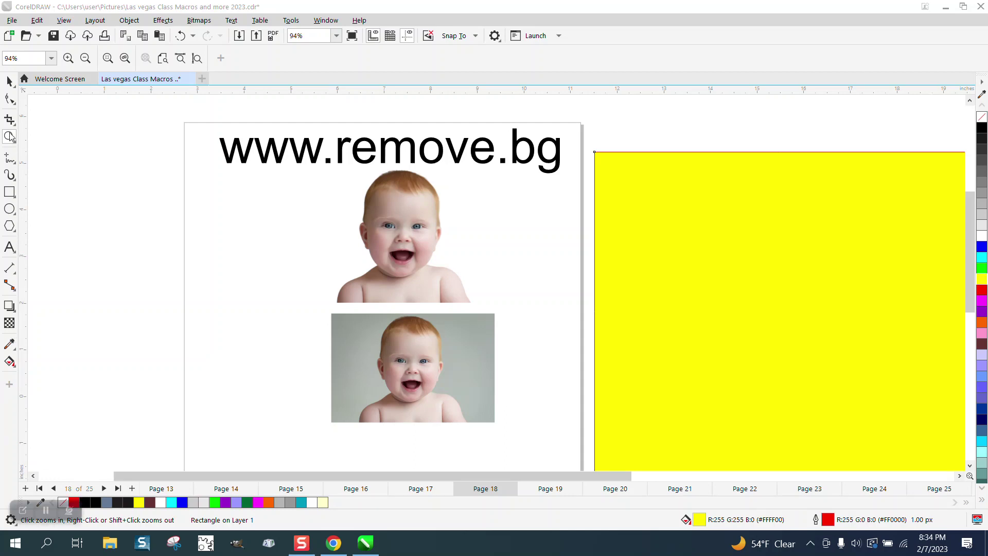
# Step: Zoom in on the baby images, then download the free preview cutout from remove.bg
pyautogui.click(9, 137)
pyautogui.moveTo(217, 124); pyautogui.dragTo(508, 452)
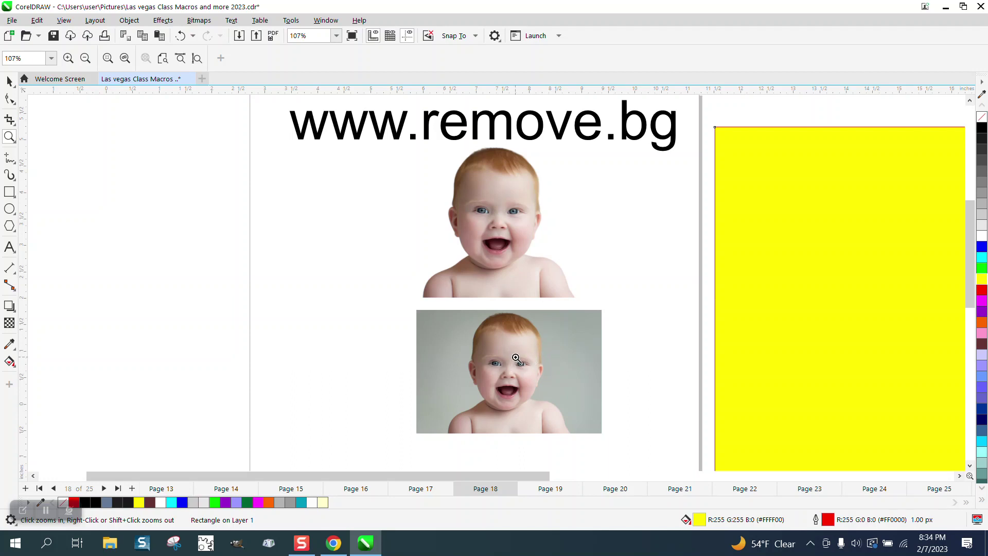
pyautogui.click(333, 542)
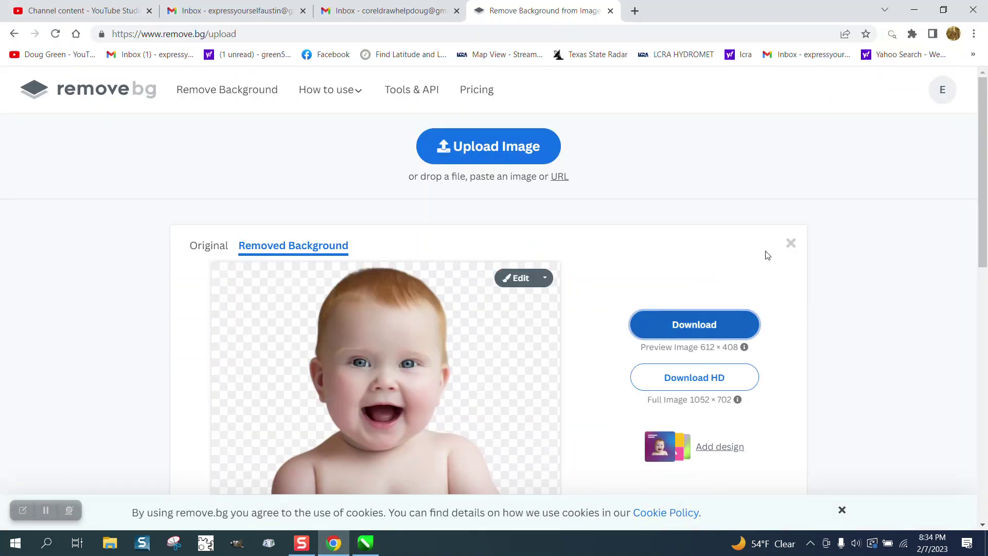
pyautogui.click(695, 378)
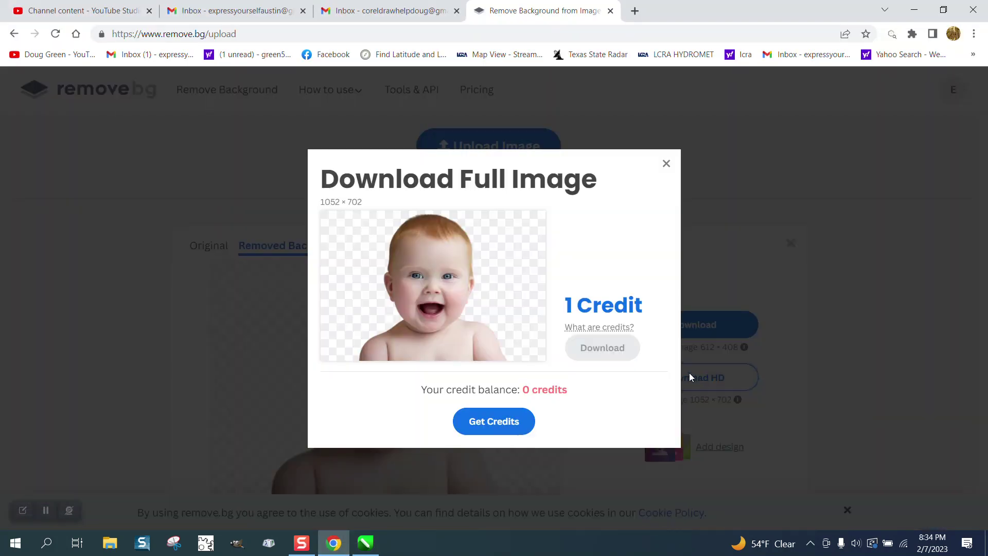
pyautogui.click(666, 163)
pyautogui.click(691, 320)
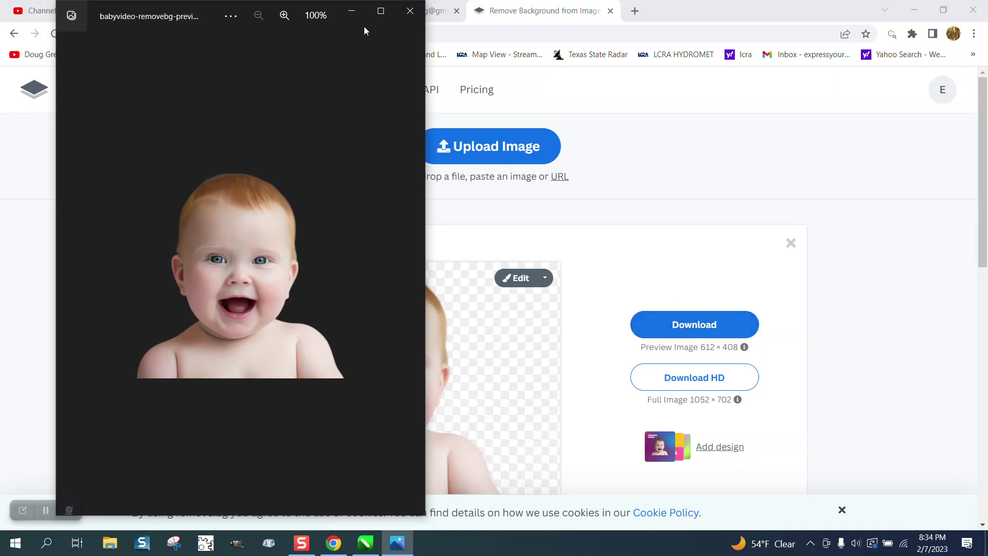
# Step: Copy the downloaded baby cutout image to the clipboard
pyautogui.rightClick(259, 207)
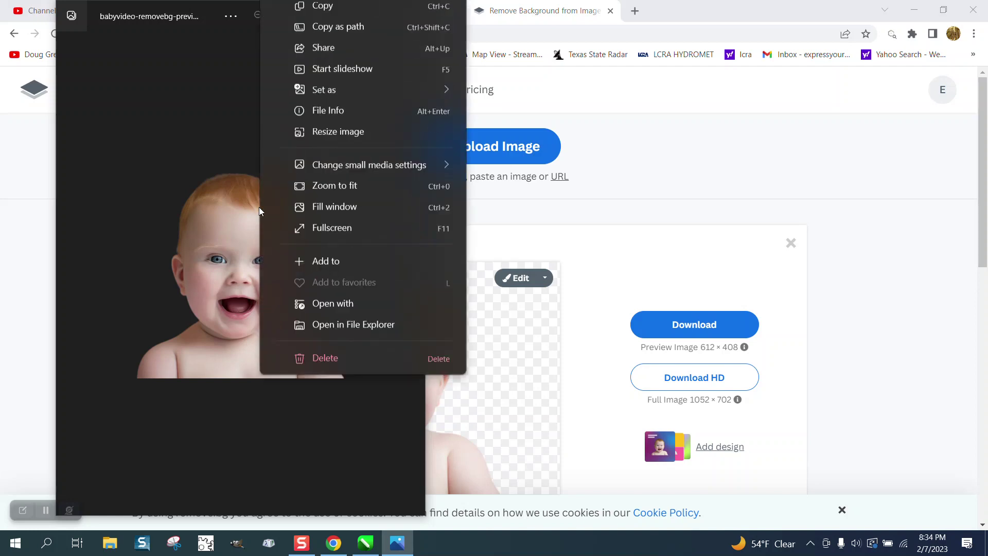
pyautogui.click(318, 66)
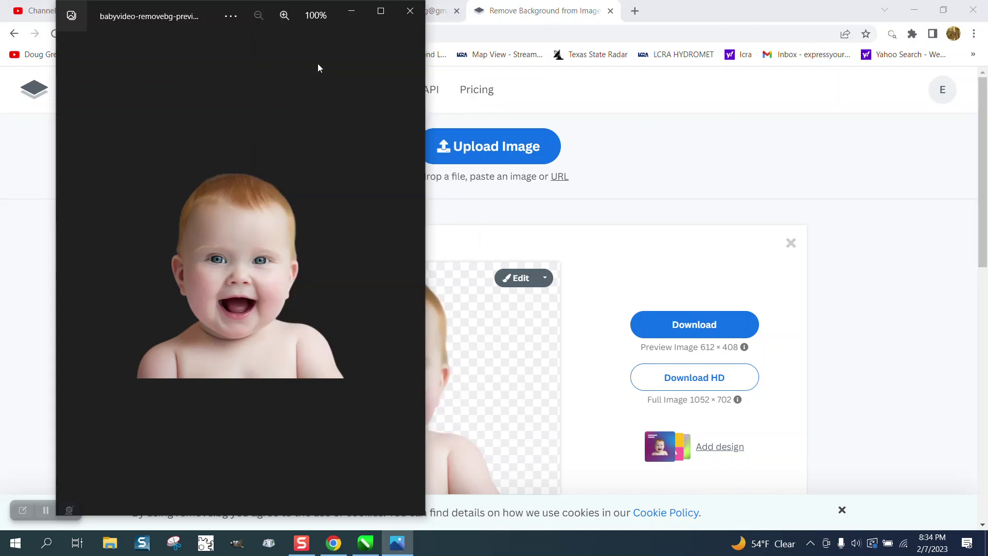
pyautogui.click(366, 543)
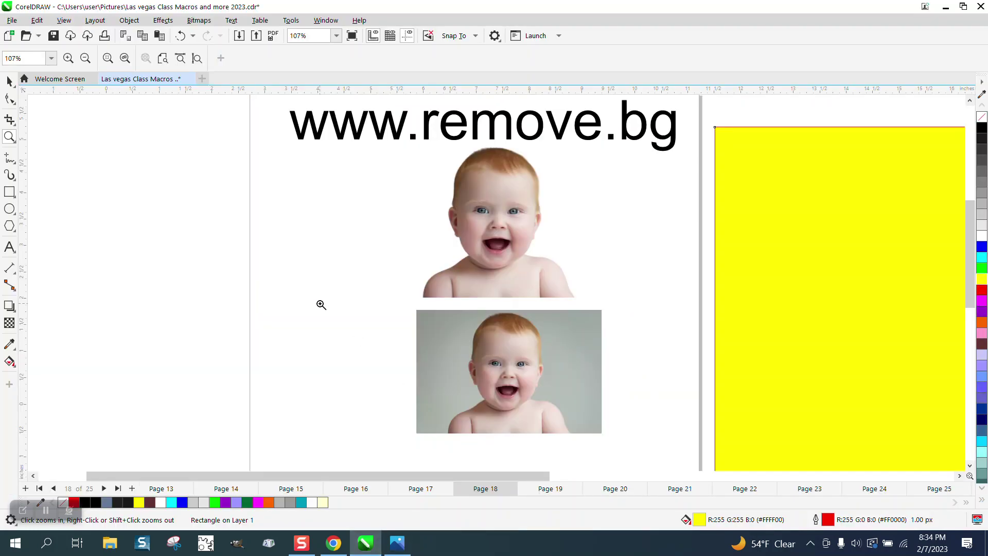
# Step: Paste the remove.bg cutout, drag it onto the yellow rectangle and zoom in on it
pyautogui.click(10, 81)
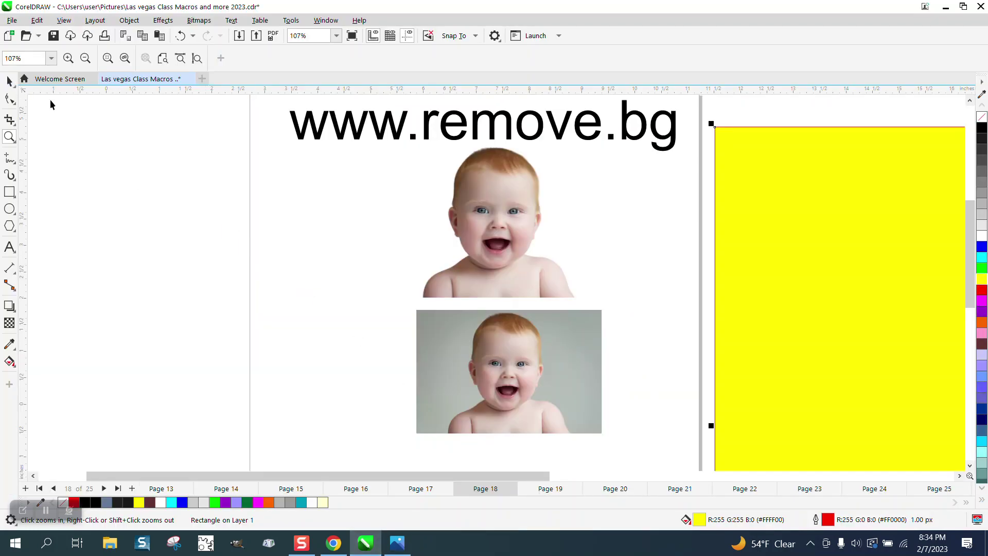
pyautogui.rightClick(150, 147)
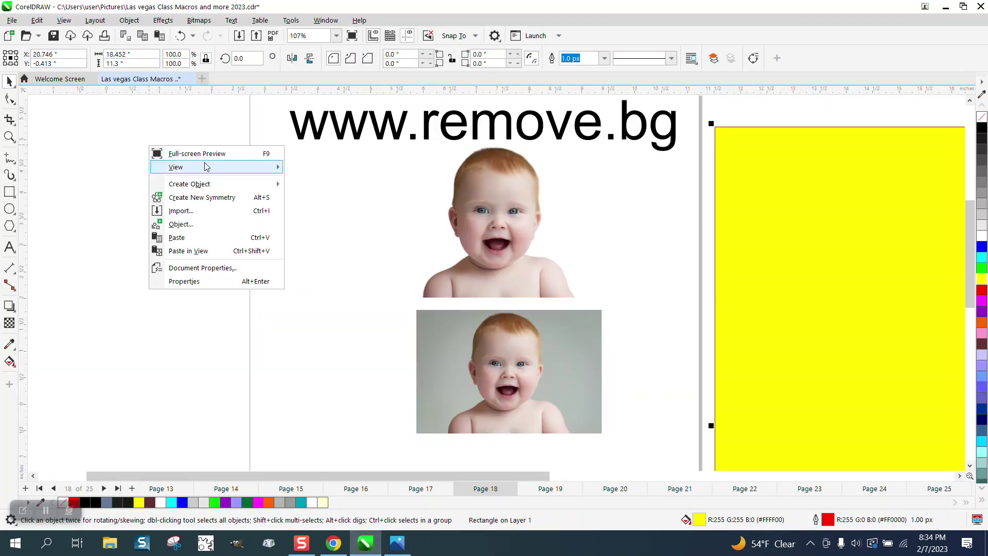
pyautogui.click(183, 237)
pyautogui.moveTo(476, 385); pyautogui.dragTo(794, 261)
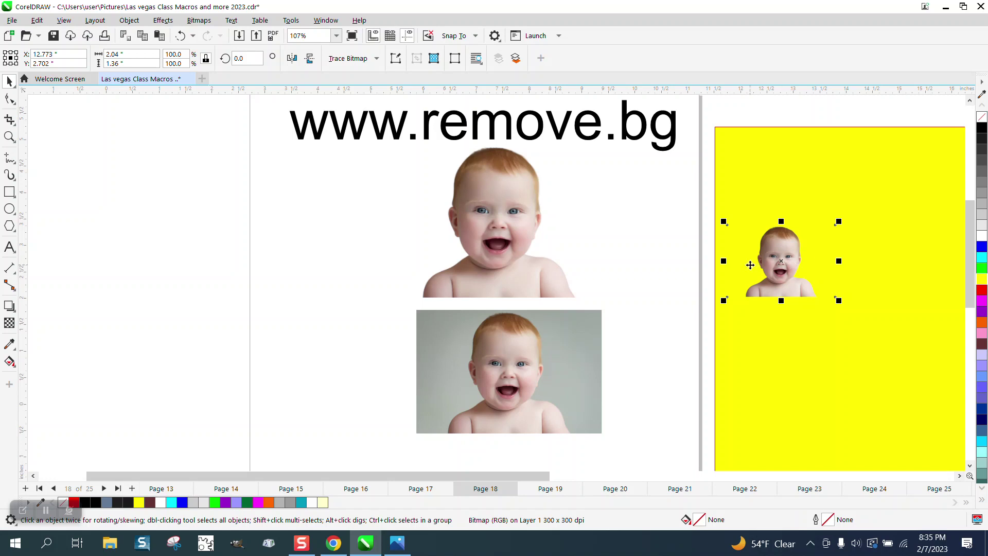
pyautogui.click(9, 136)
pyautogui.moveTo(921, 362); pyautogui.dragTo(922, 362)
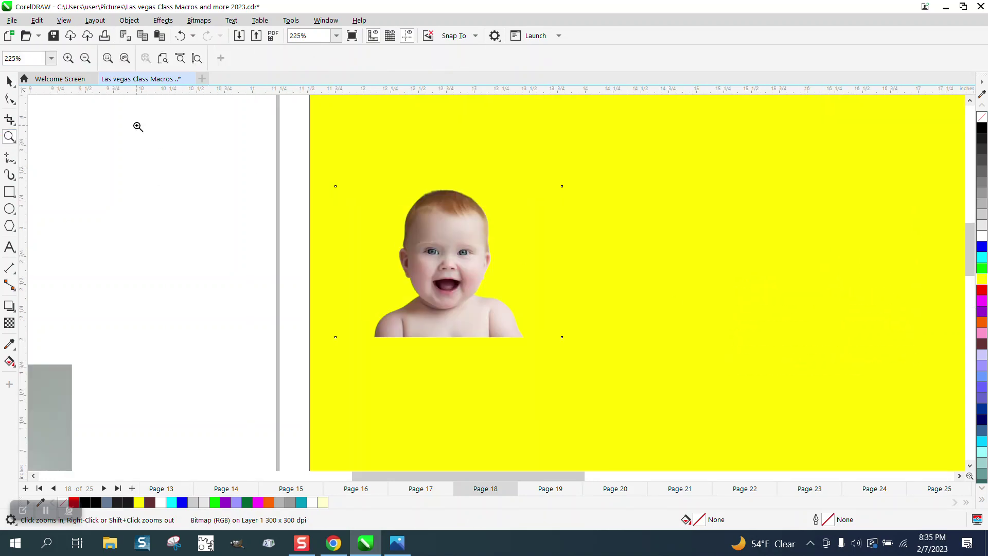
pyautogui.click(9, 81)
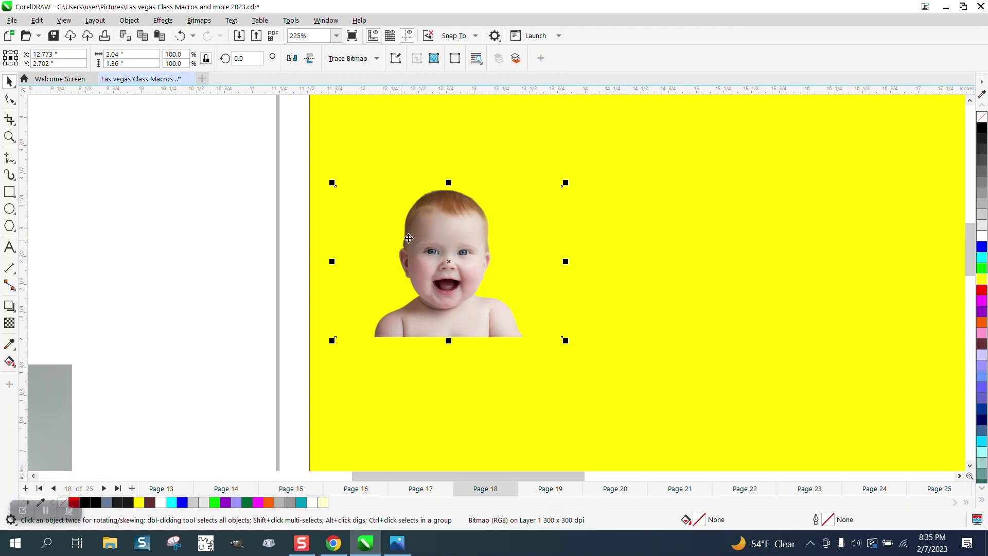
pyautogui.click(17, 129)
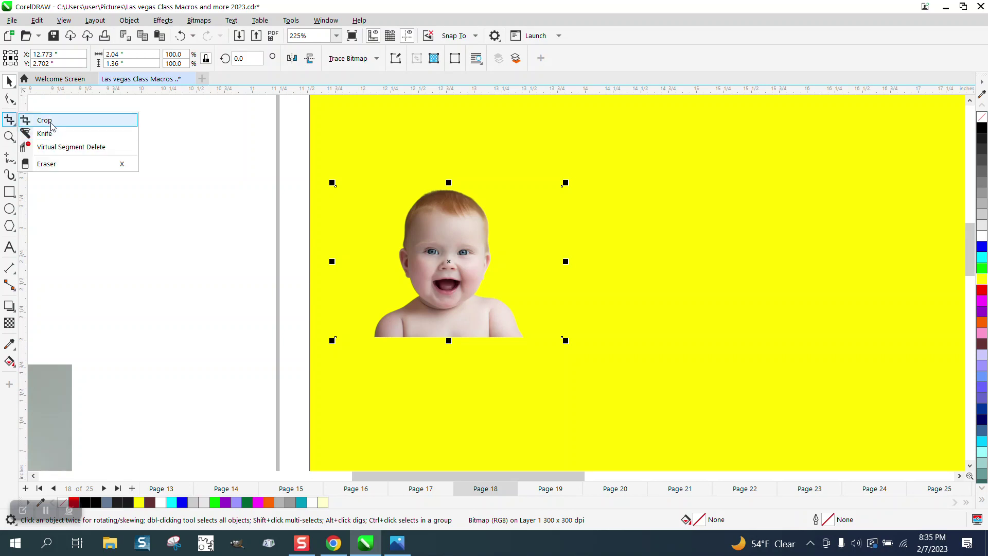
# Step: Crop the pasted cutout to a tight box around the baby
pyautogui.click(50, 120)
pyautogui.moveTo(362, 186); pyautogui.dragTo(531, 341)
pyautogui.click(60, 111)
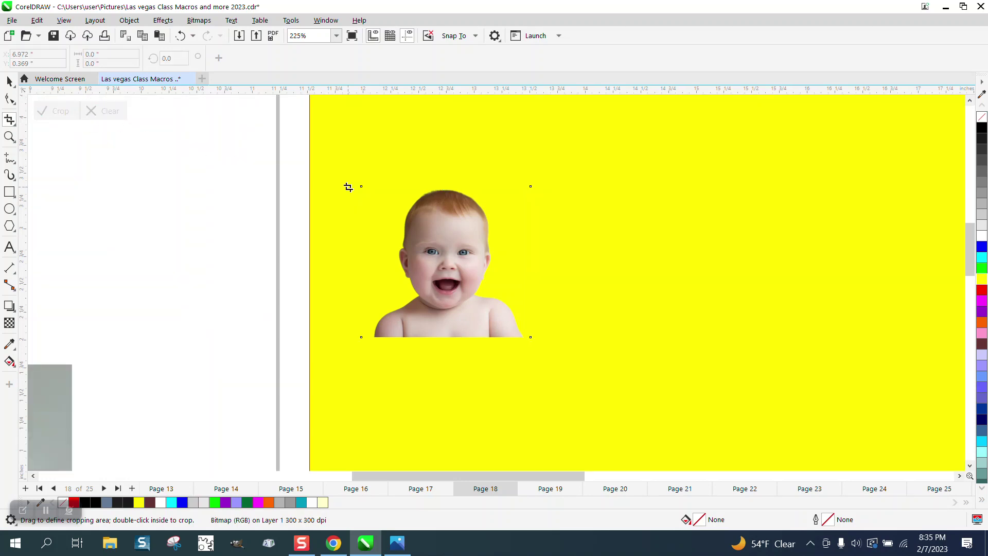
pyautogui.click(9, 81)
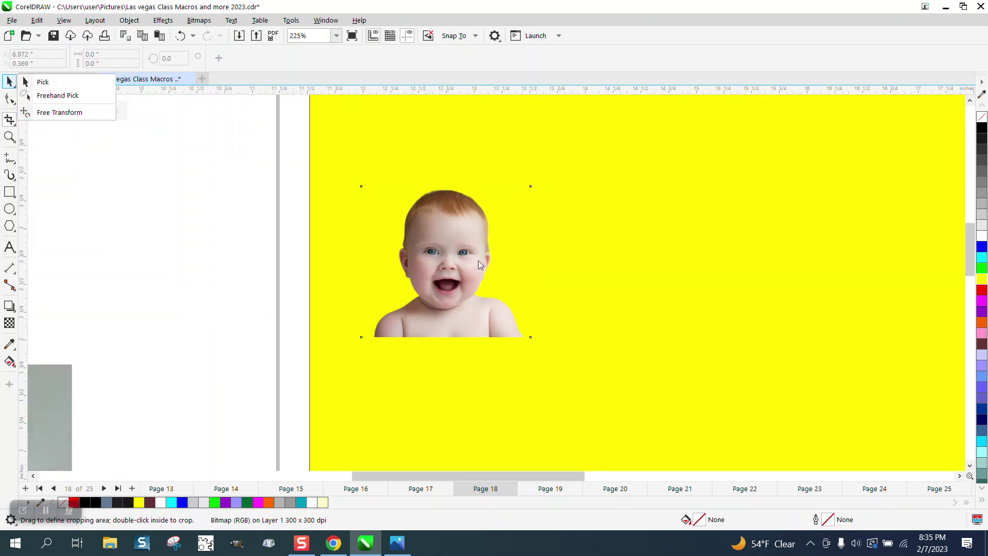
# Step: Zoom in to inspect the cutout's hair edge, then zoom out and select the grey-background photo
pyautogui.click(9, 136)
pyautogui.moveTo(418, 193); pyautogui.dragTo(437, 223)
pyautogui.scroll(-4, 401, 214)
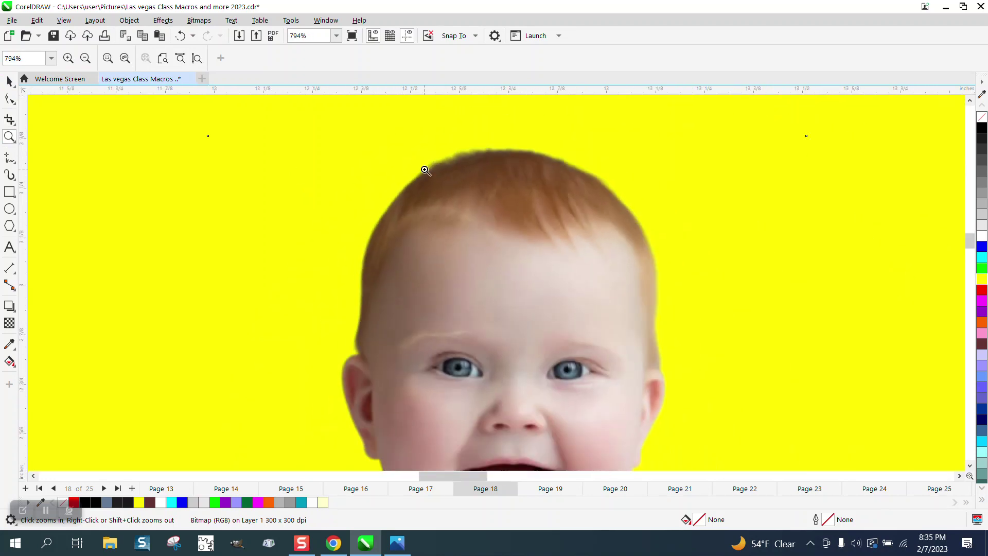
pyautogui.moveTo(426, 136); pyautogui.dragTo(498, 161)
pyautogui.scroll(-4, 452, 162)
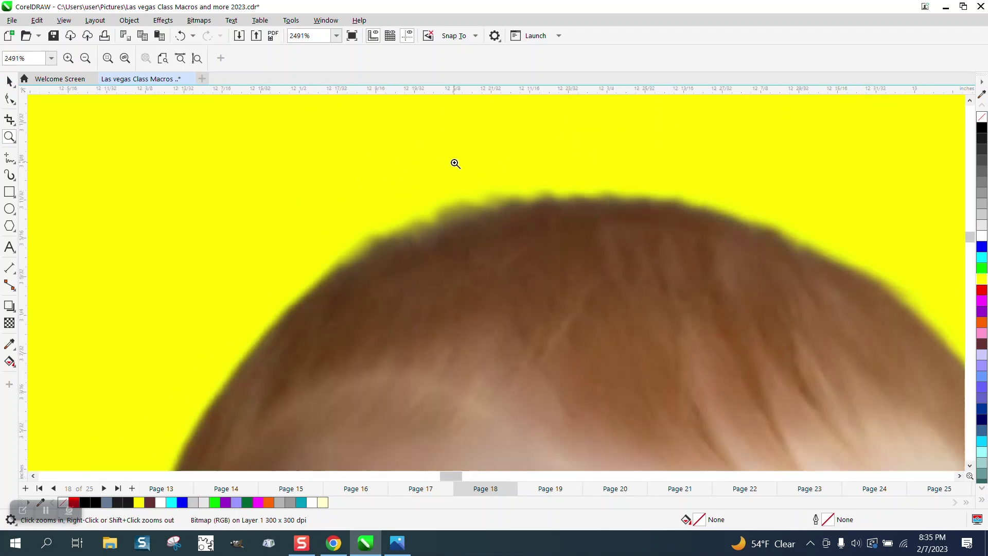
pyautogui.scroll(-5, 493, 169)
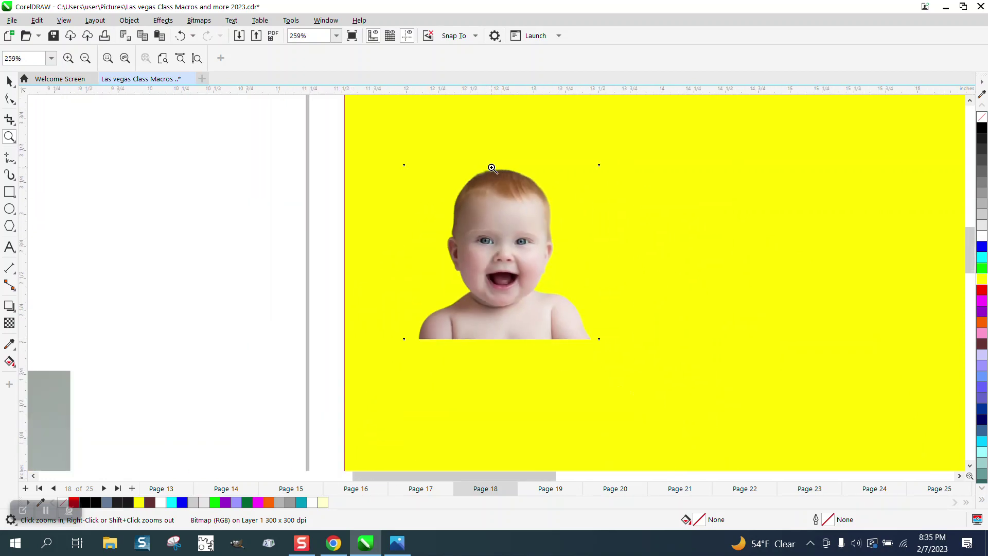
pyautogui.scroll(-2, 493, 168)
pyautogui.click(9, 82)
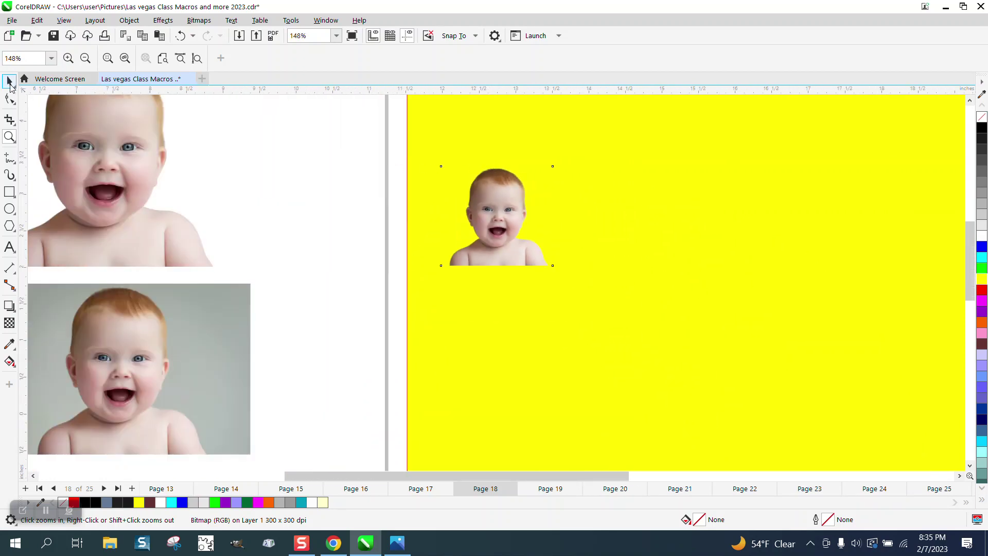
pyautogui.scroll(-2, 302, 170)
pyautogui.click(231, 299)
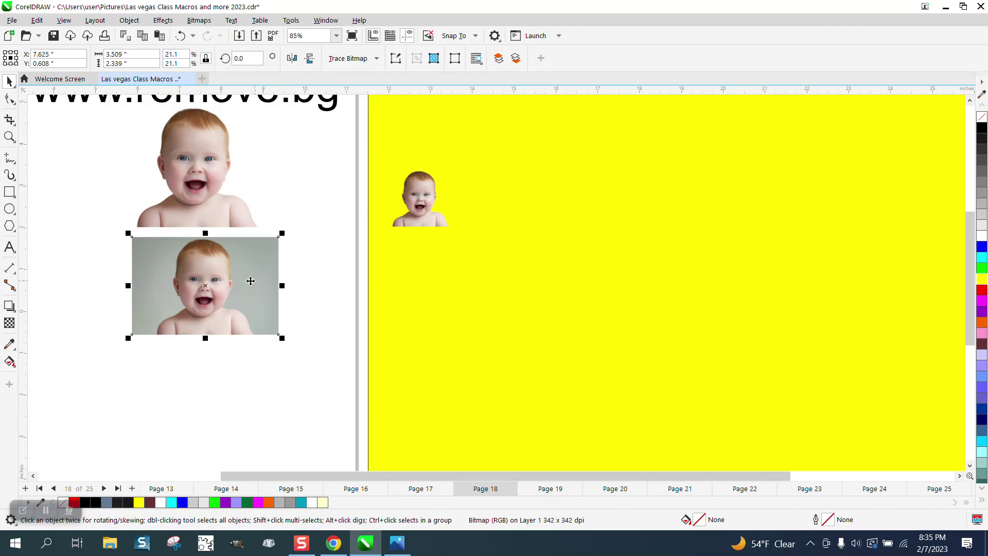
# Step: Slide the yellow rectangle left and duplicate the grey baby photo onto it with Ctrl+D
pyautogui.click(279, 182)
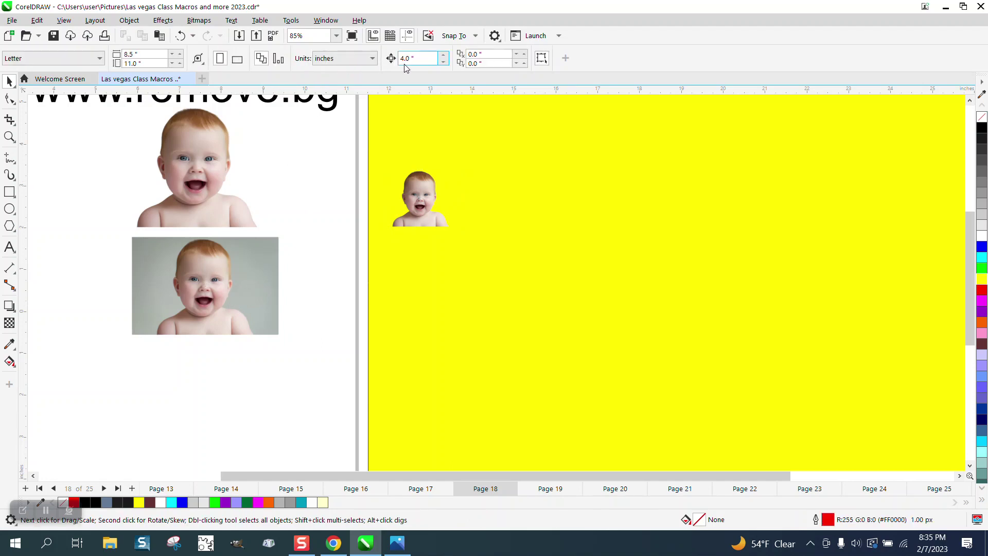
pyautogui.moveTo(419, 155); pyautogui.dragTo(332, 159)
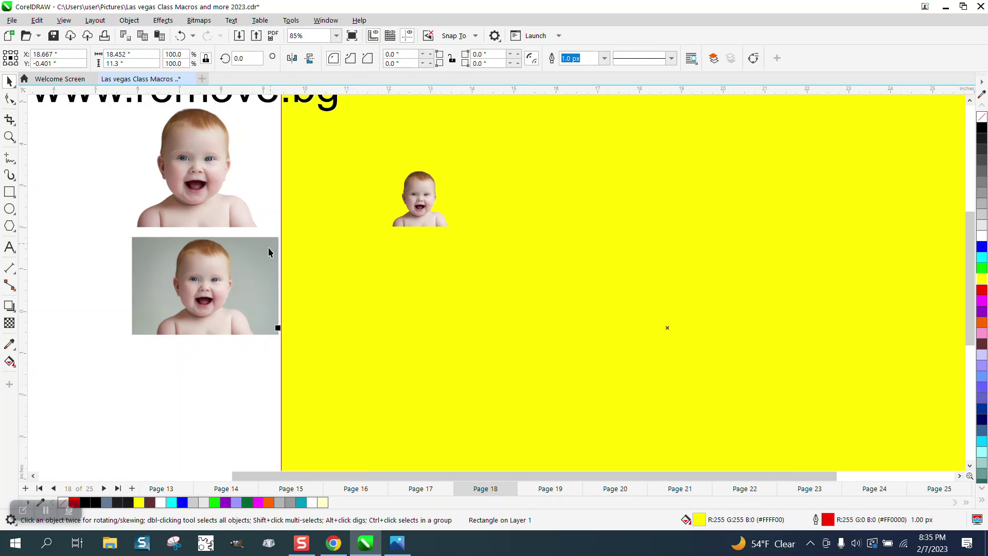
pyautogui.click(268, 250)
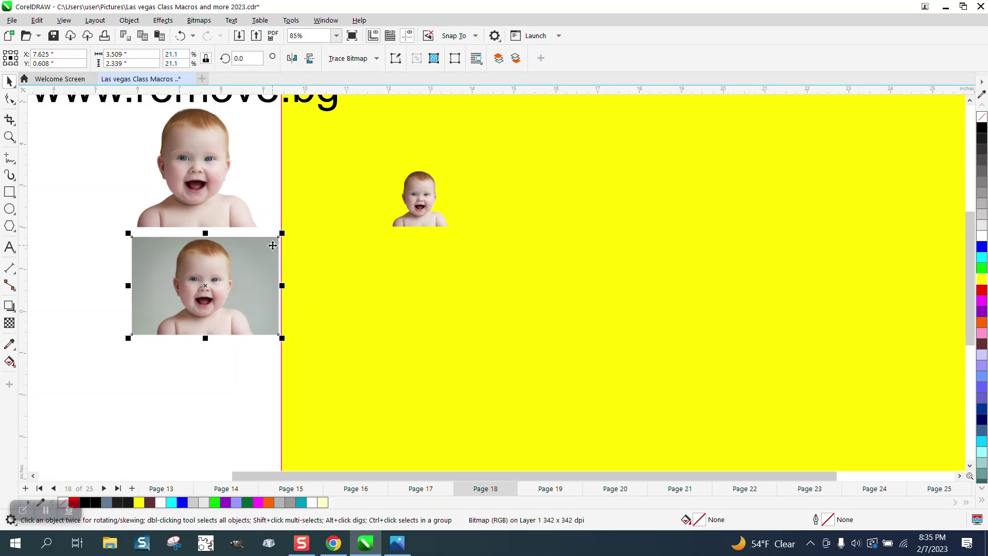
pyautogui.hotkey('ctrl', 'd')
pyautogui.click(228, 258)
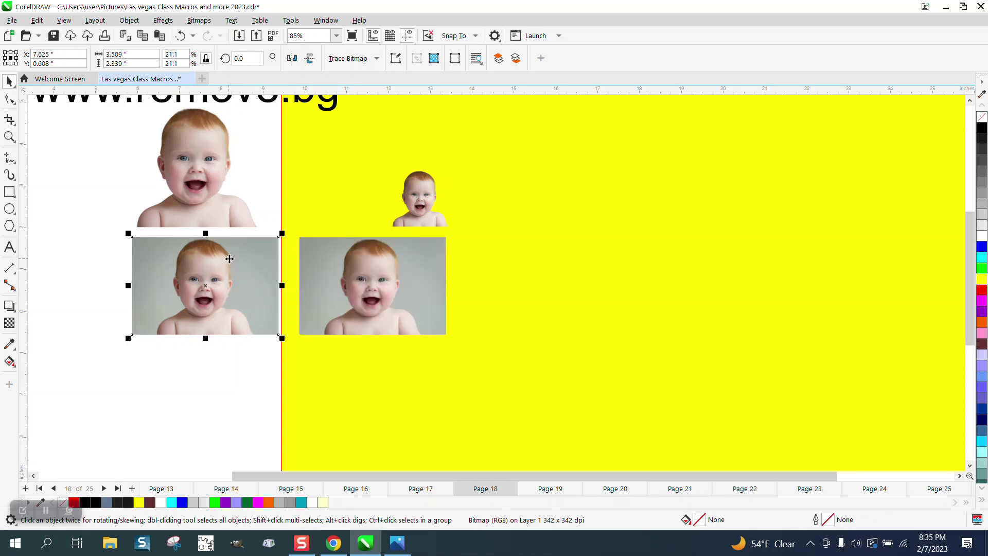
# Step: Trace the original grey photo using the Clipart outline trace preset
pyautogui.click(340, 60)
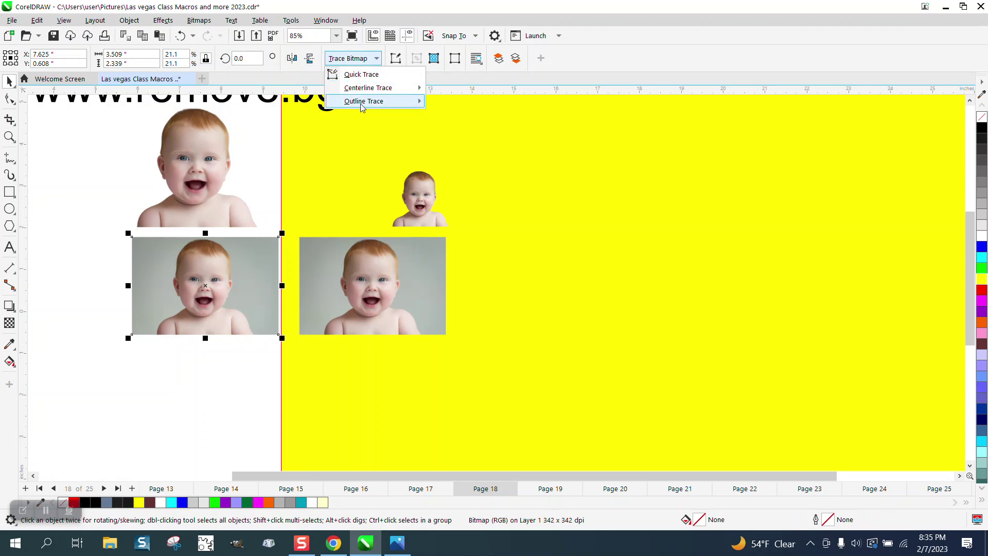
pyautogui.moveTo(418, 101)
pyautogui.click(462, 143)
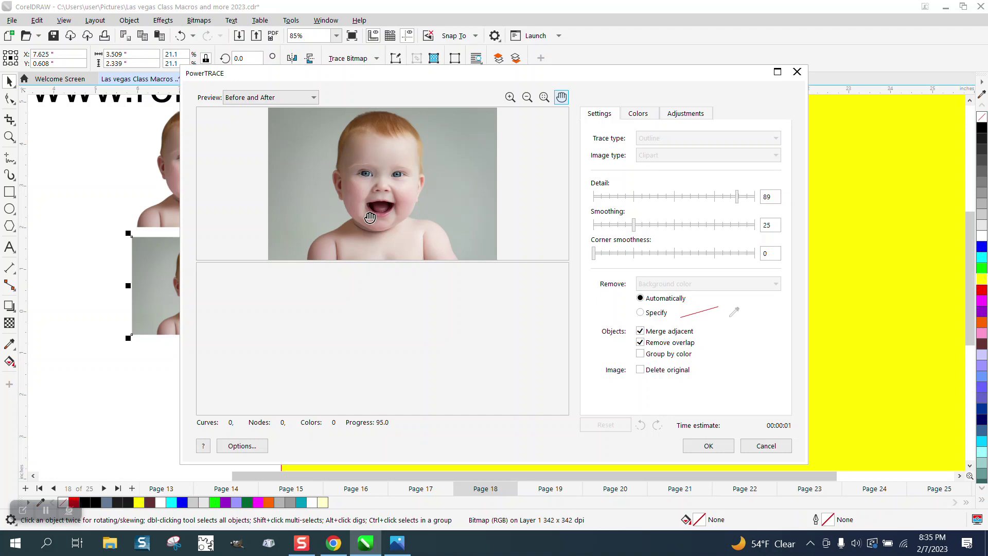
# Step: Accept the PowerTRACE result, nudge the traced baby right of the photos, and zoom in to check it
pyautogui.click(710, 445)
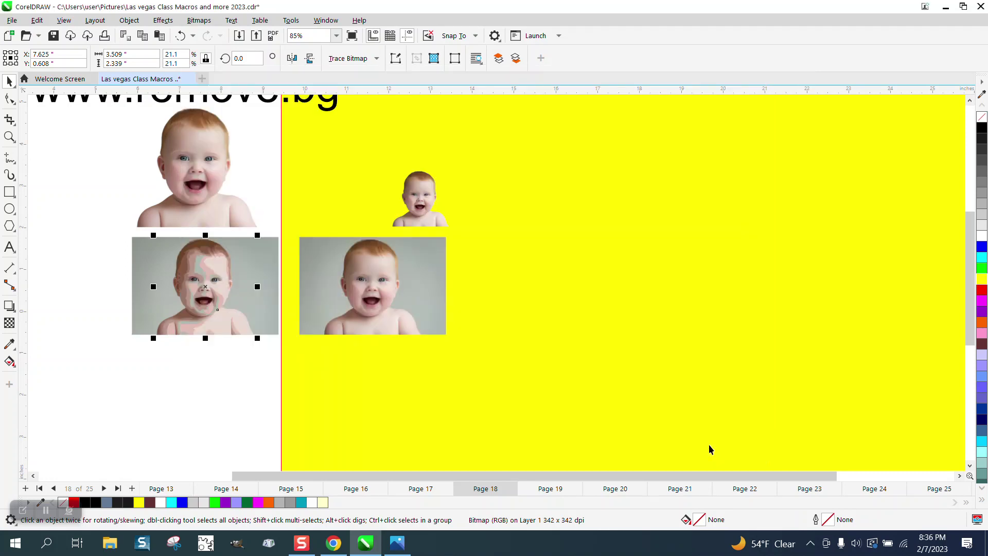
pyautogui.press('Right')
pyautogui.press('Right')
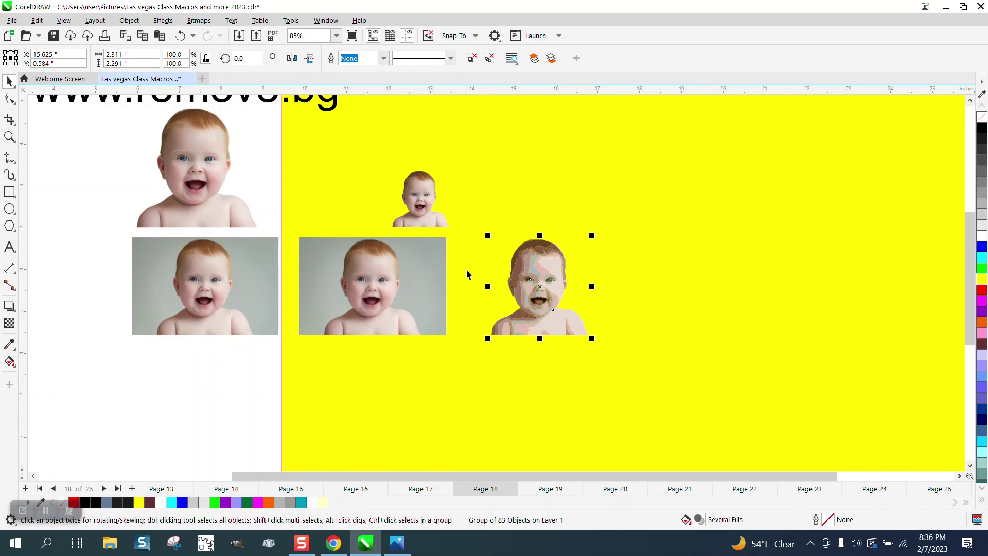
pyautogui.click(10, 137)
pyautogui.moveTo(543, 320); pyautogui.dragTo(632, 358)
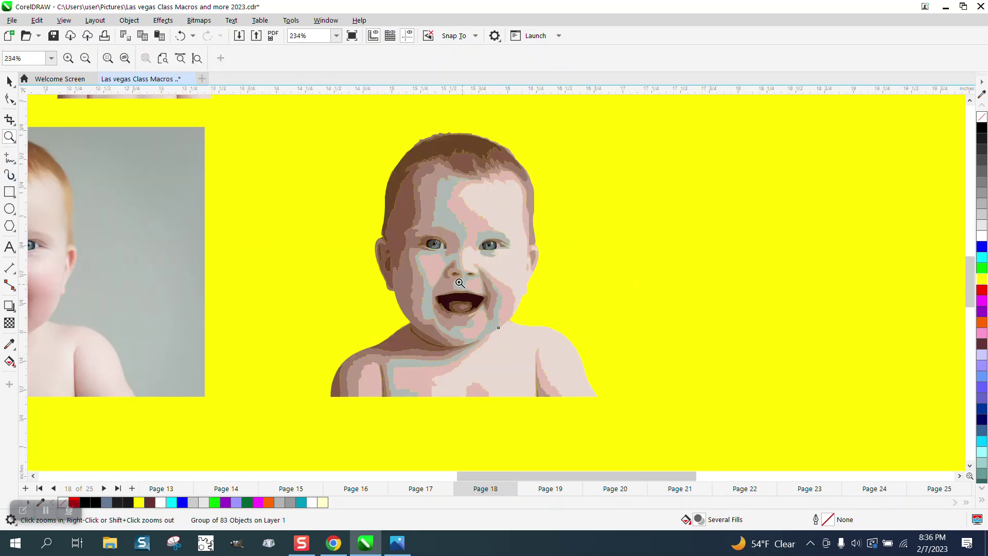
pyautogui.scroll(-3, 460, 282)
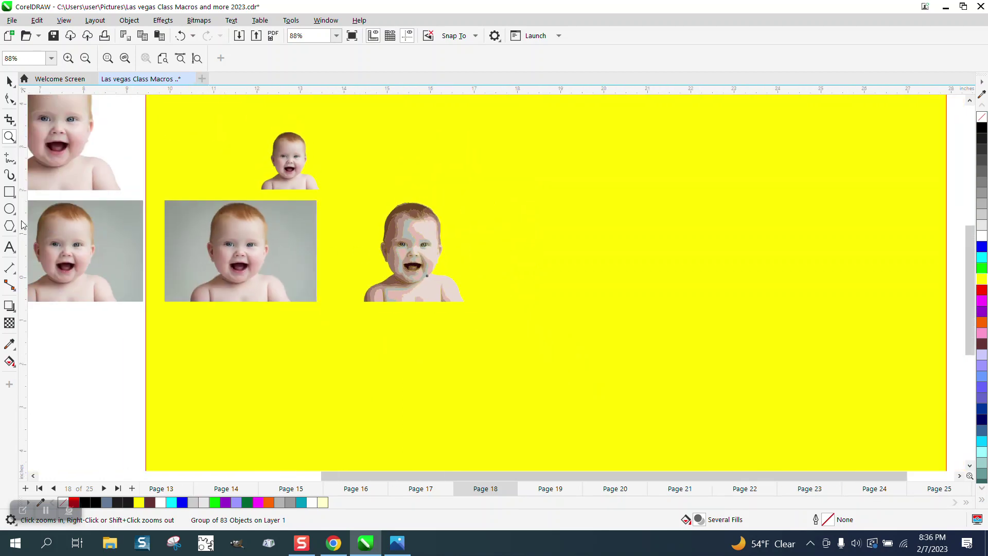
pyautogui.click(9, 192)
# Step: Draw a rectangle around the trace and Smart Fill the surrounding region gold, moving it aside
pyautogui.moveTo(348, 183)
pyautogui.mouseDown()
pyautogui.moveTo(460, 325)
pyautogui.moveTo(473, 324)
pyautogui.mouseUp()
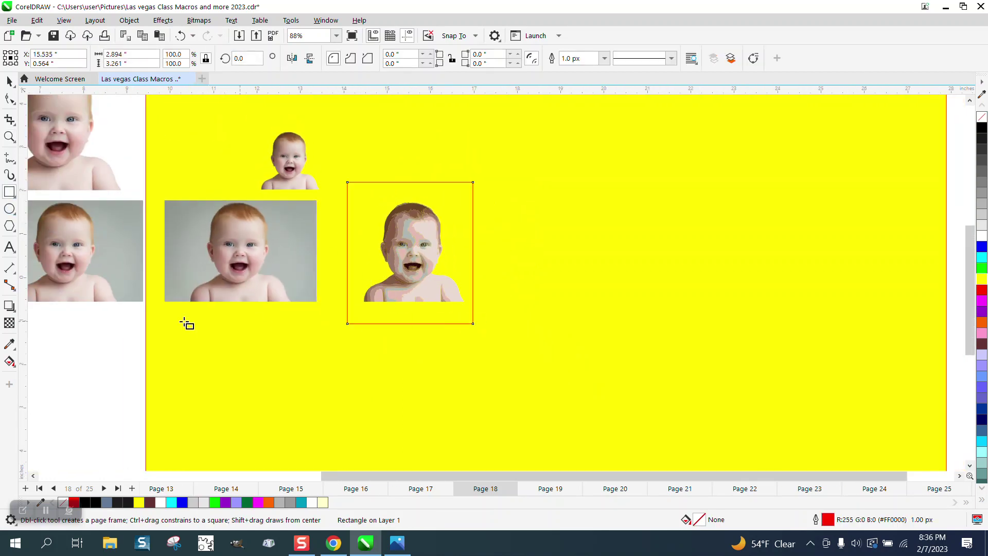
pyautogui.click(9, 363)
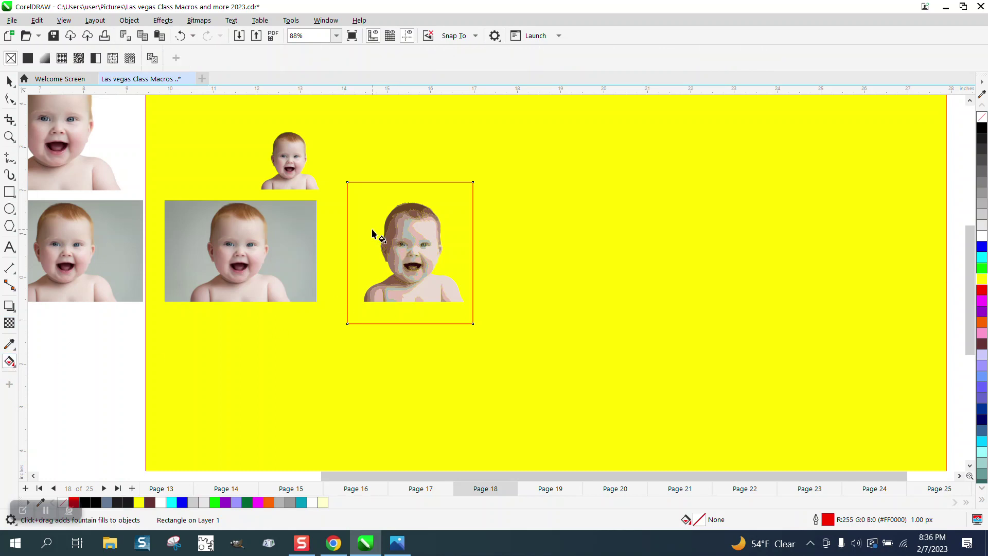
pyautogui.click(19, 366)
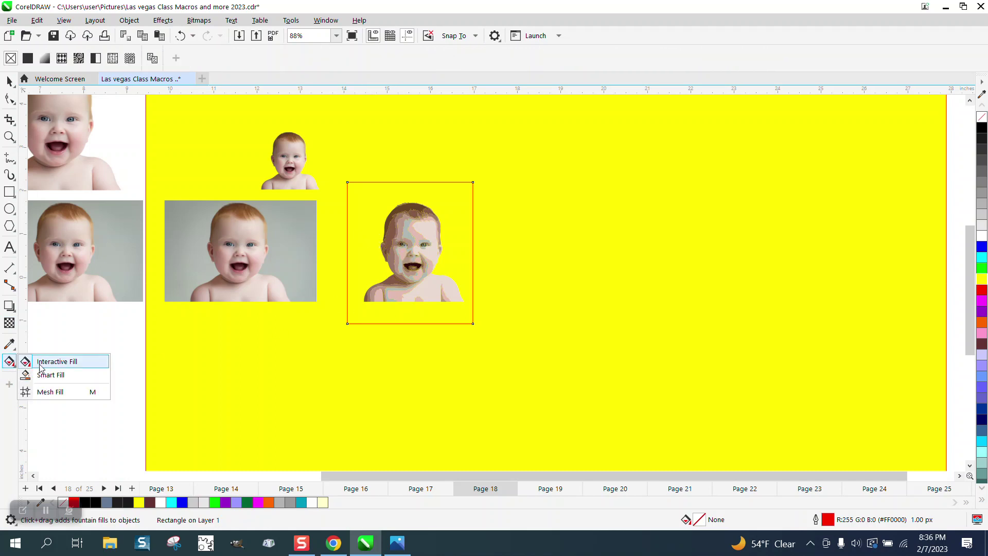
pyautogui.click(46, 376)
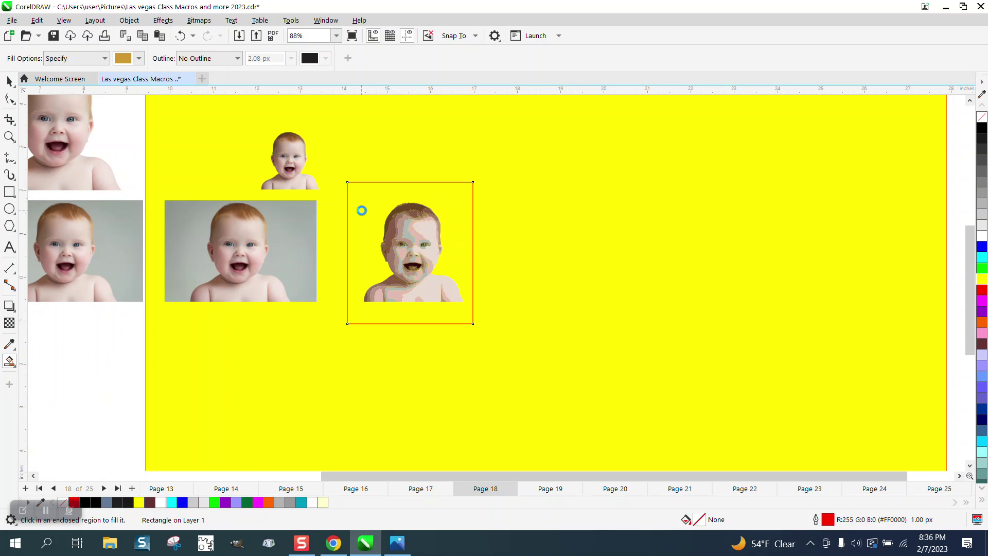
pyautogui.click(363, 210)
pyautogui.press('Right')
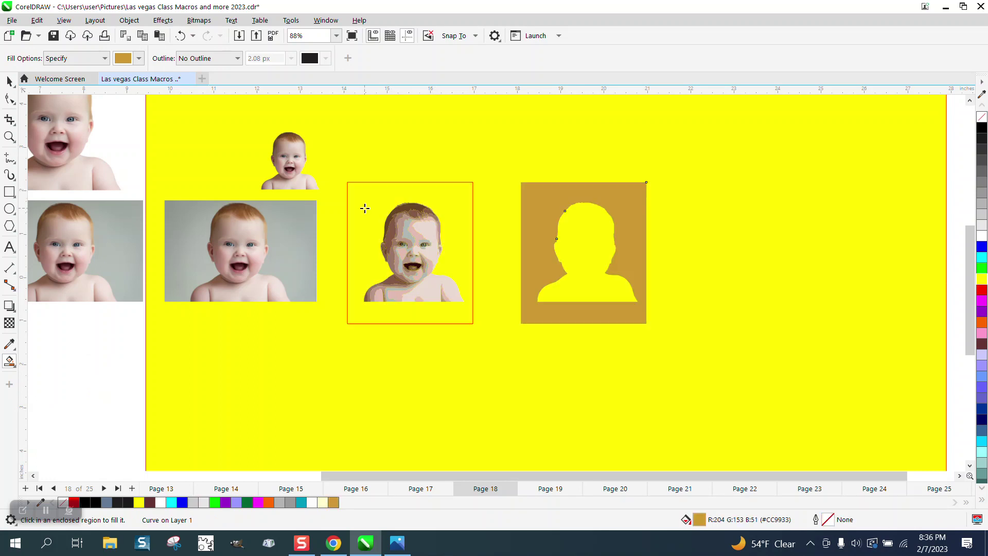
# Step: Smart Fill the baby silhouette bright green and nudge it onto the leftmost grey photo
pyautogui.click(139, 59)
pyautogui.click(201, 137)
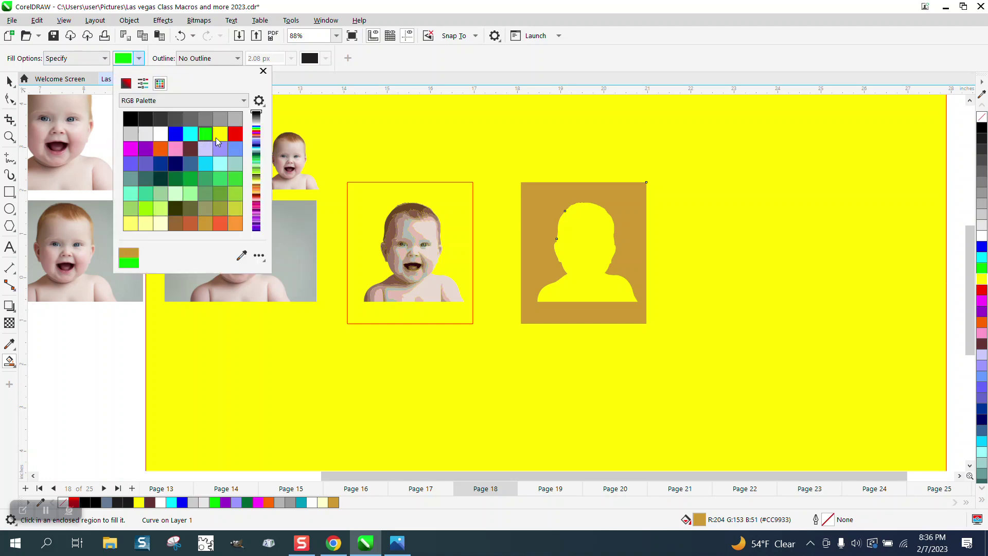
pyautogui.click(557, 253)
pyautogui.click(578, 243)
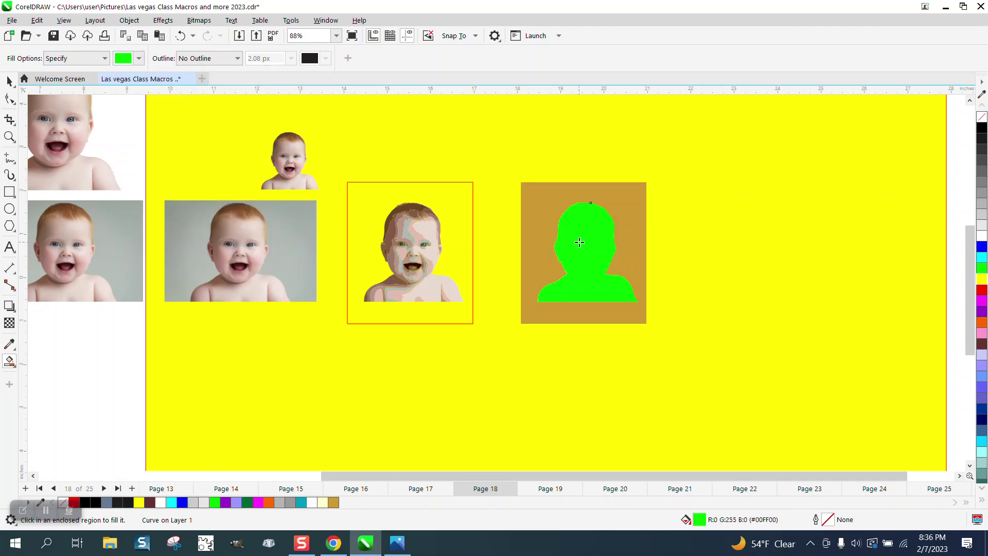
pyautogui.press('Left')
pyautogui.press('Left')
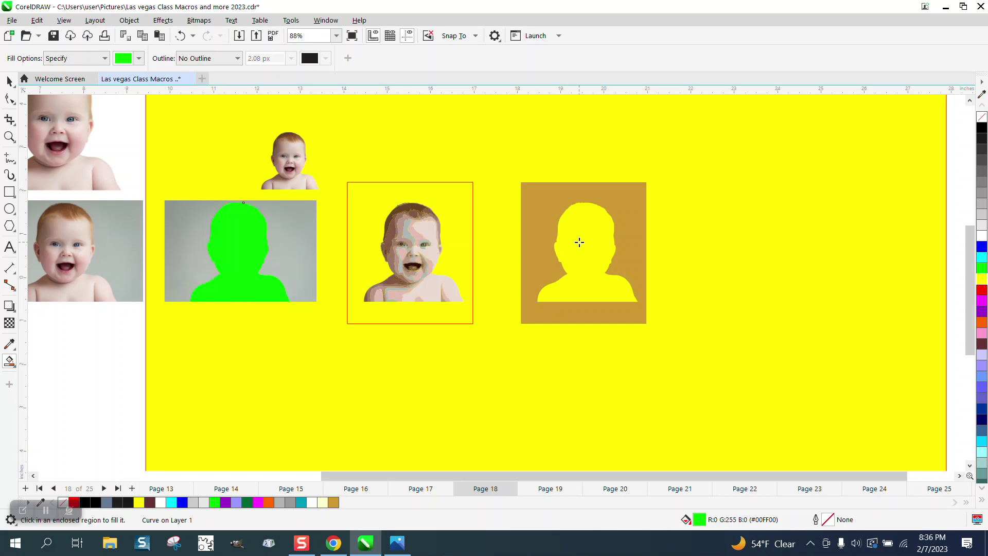
pyautogui.press('Left')
pyautogui.scroll(-1, 568, 218)
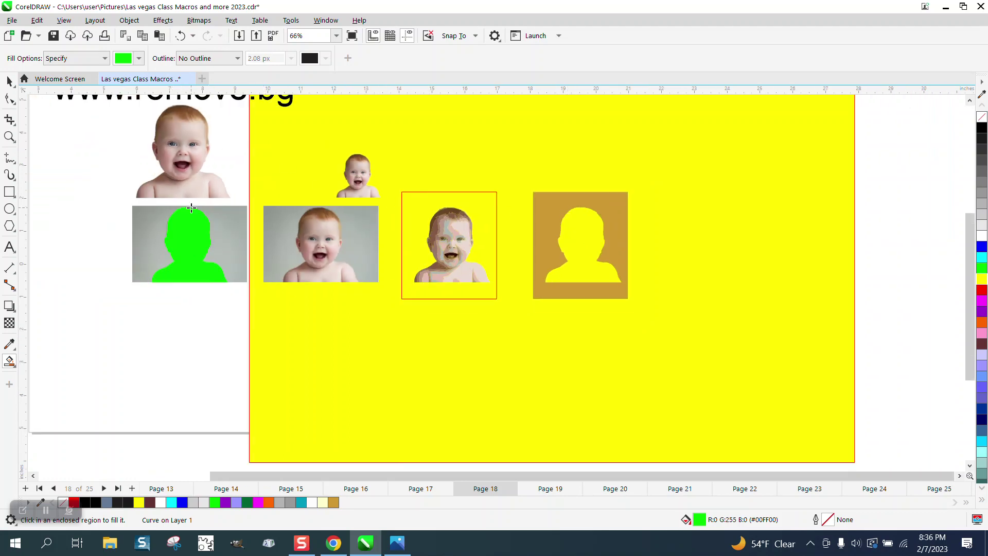
pyautogui.click(9, 137)
pyautogui.moveTo(122, 187); pyautogui.dragTo(352, 332)
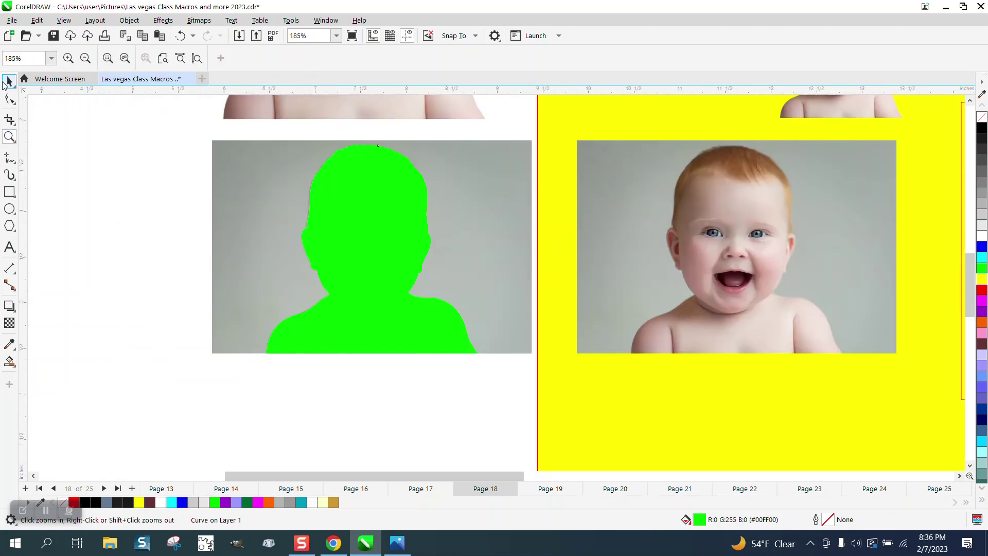
# Step: Select the grey photo with the green silhouette and Intersect them to cut out the baby
pyautogui.click(9, 83)
pyautogui.moveTo(189, 126); pyautogui.dragTo(360, 308)
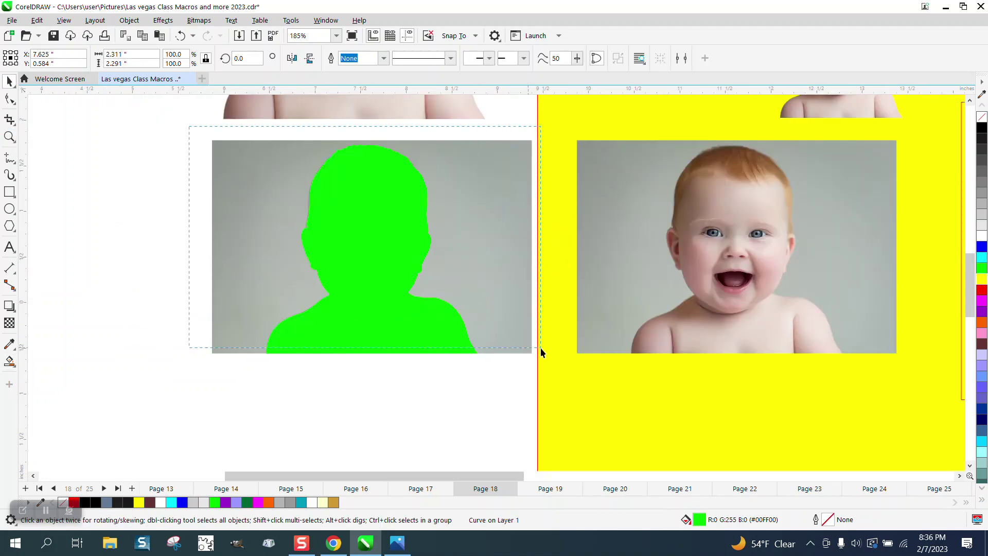
pyautogui.moveTo(545, 367); pyautogui.dragTo(546, 369)
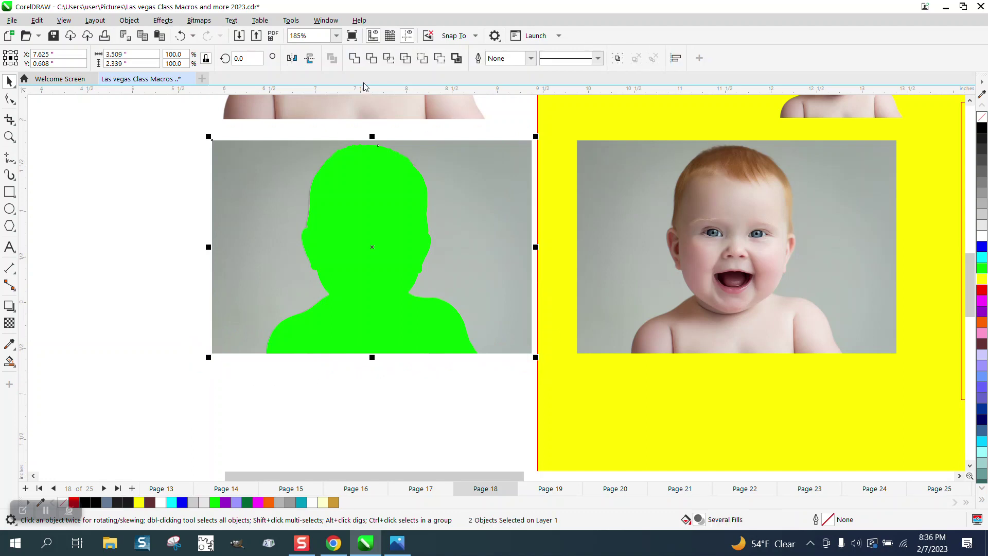
pyautogui.click(389, 58)
# Step: Move the green silhouette and the cut-out baby onto the yellow page
pyautogui.scroll(-6, 397, 182)
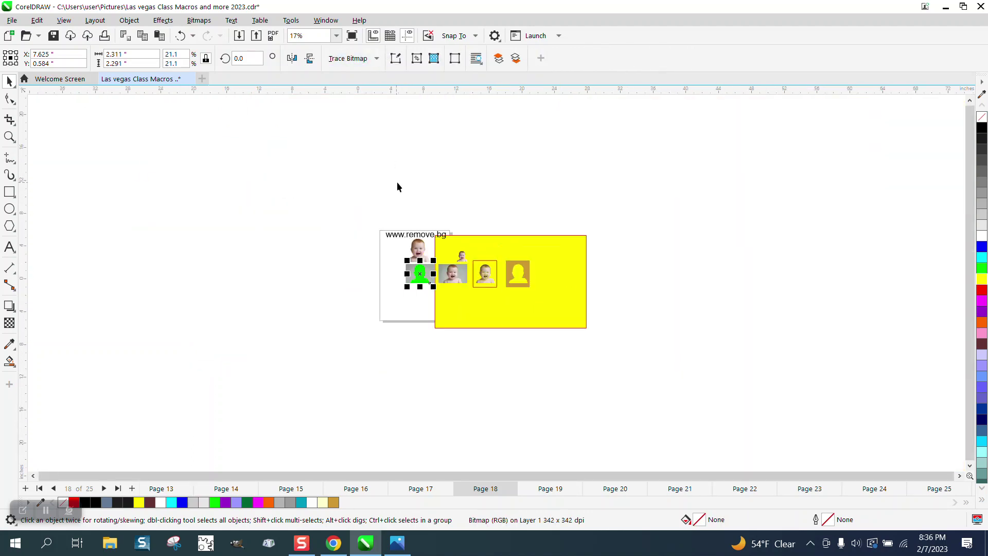
pyautogui.moveTo(427, 269); pyautogui.dragTo(567, 270)
pyautogui.moveTo(421, 285); pyautogui.dragTo(579, 312)
pyautogui.click(10, 137)
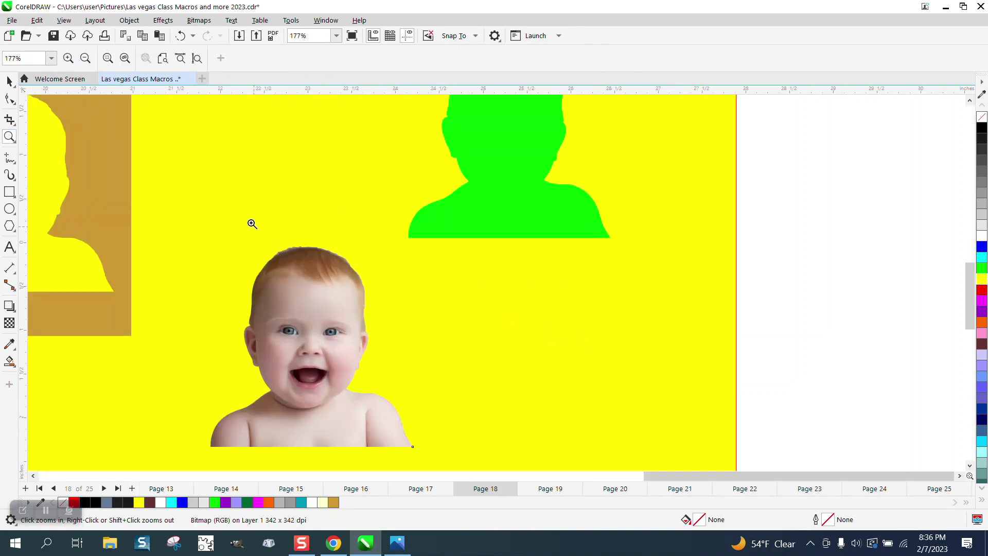
# Step: Zoom in on the hair edge and smooth the jagged cutout outline with the Smooth tool
pyautogui.moveTo(252, 223); pyautogui.dragTo(404, 312)
pyautogui.scroll(3, 410, 203)
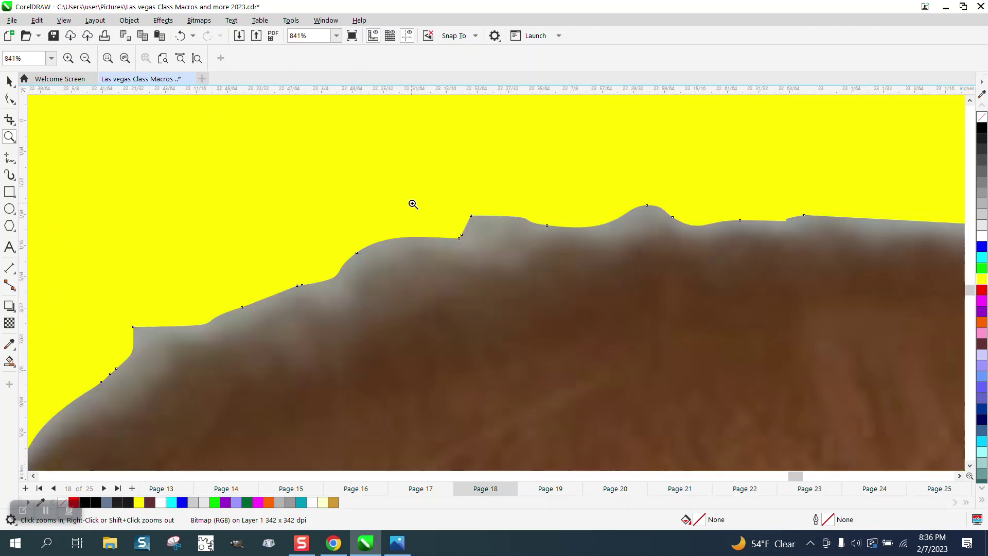
pyautogui.scroll(-2, 410, 202)
pyautogui.scroll(-3, 411, 203)
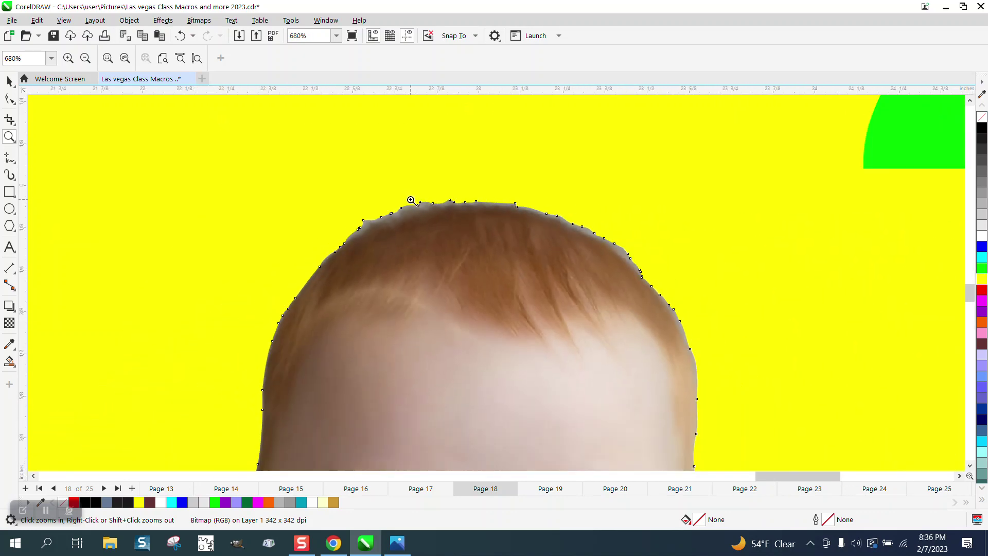
pyautogui.moveTo(363, 180); pyautogui.dragTo(537, 286)
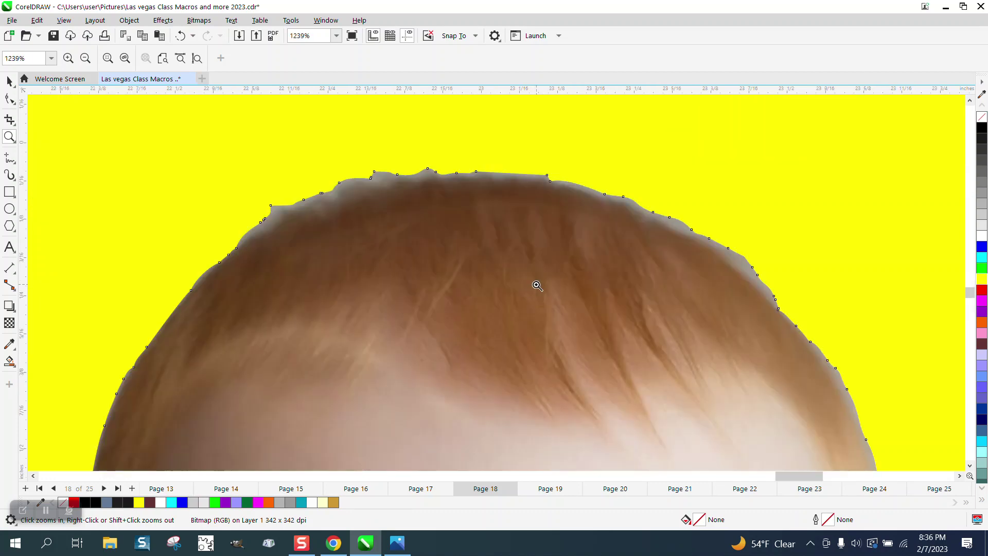
pyautogui.click(14, 102)
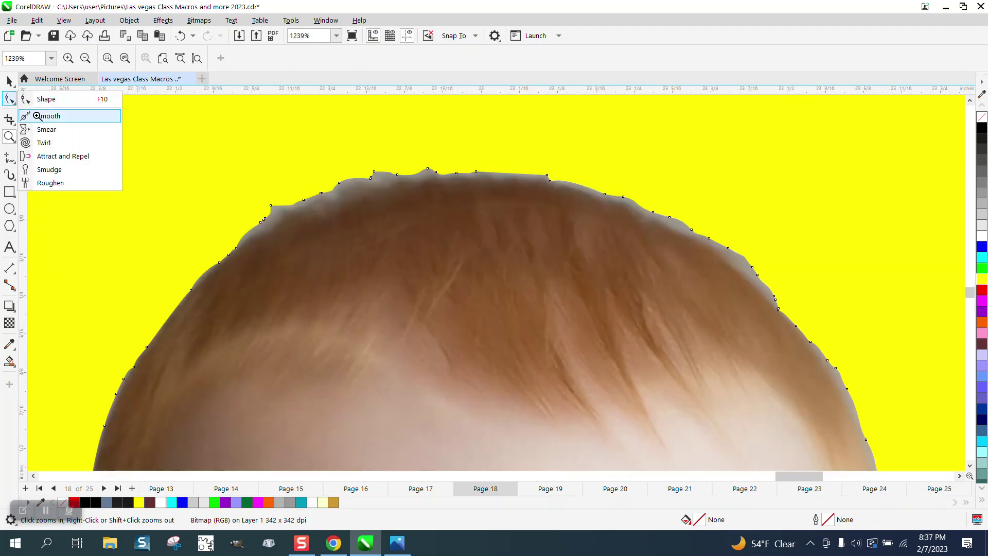
pyautogui.click(37, 115)
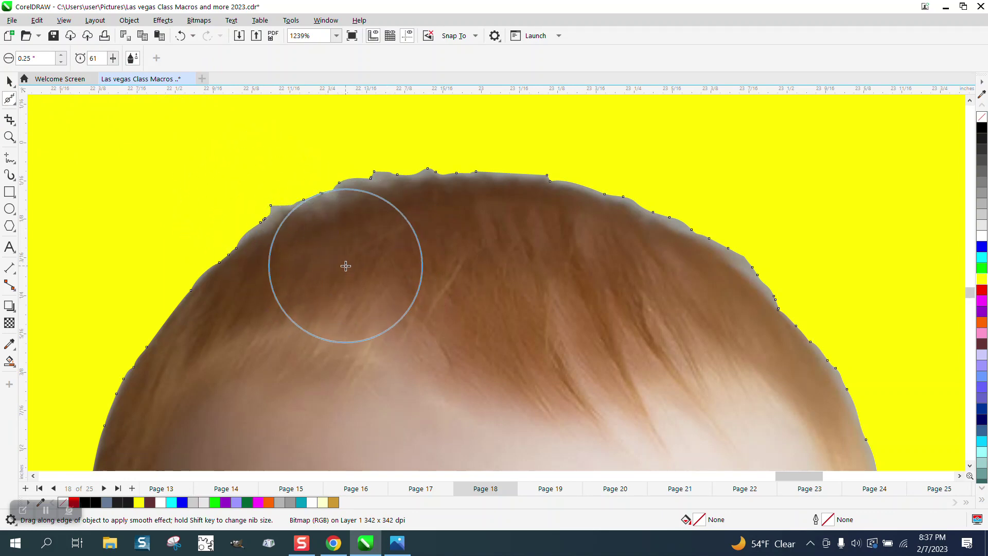
pyautogui.moveTo(344, 265)
pyautogui.mouseDown()
pyautogui.moveTo(274, 203)
pyautogui.moveTo(453, 177)
pyautogui.moveTo(656, 221)
pyautogui.moveTo(717, 260)
pyautogui.moveTo(786, 273)
pyautogui.moveTo(413, 165)
pyautogui.moveTo(284, 237)
pyautogui.moveTo(275, 225)
pyautogui.moveTo(719, 225)
pyautogui.moveTo(801, 313)
pyautogui.moveTo(773, 304)
pyautogui.moveTo(735, 261)
pyautogui.moveTo(554, 250)
pyautogui.mouseUp()
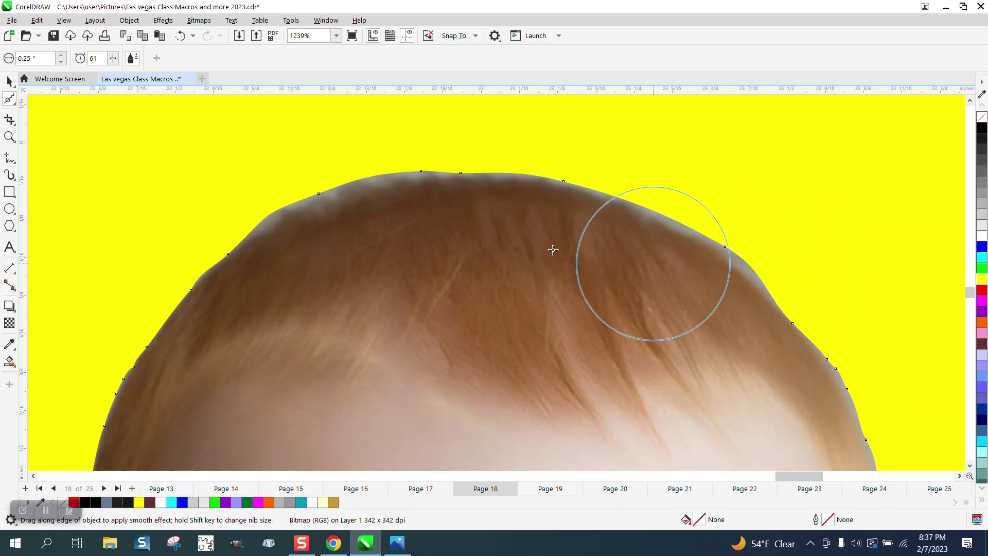
# Step: Delete a stray node from the hair outline and smooth the remaining bump
pyautogui.click(14, 103)
pyautogui.click(46, 98)
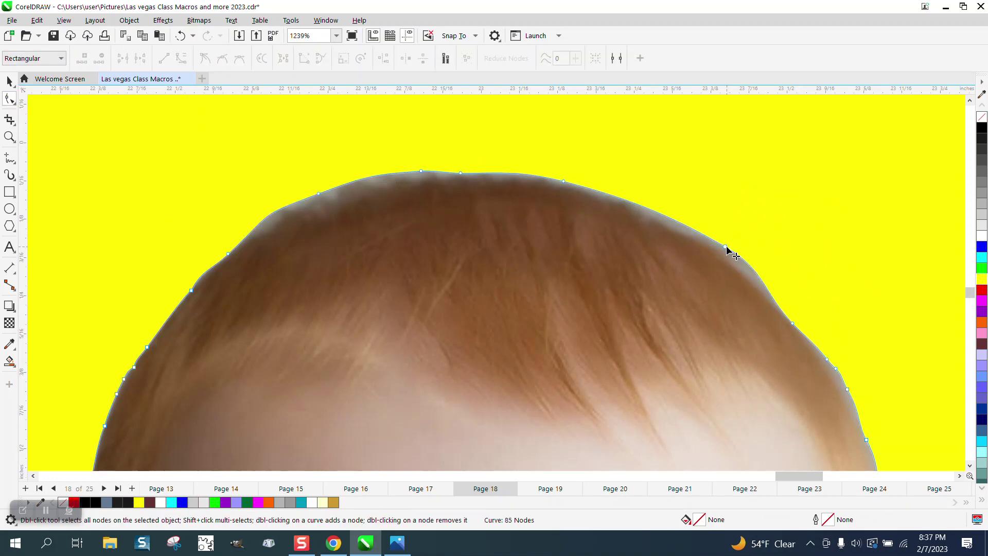
pyautogui.doubleClick(726, 248)
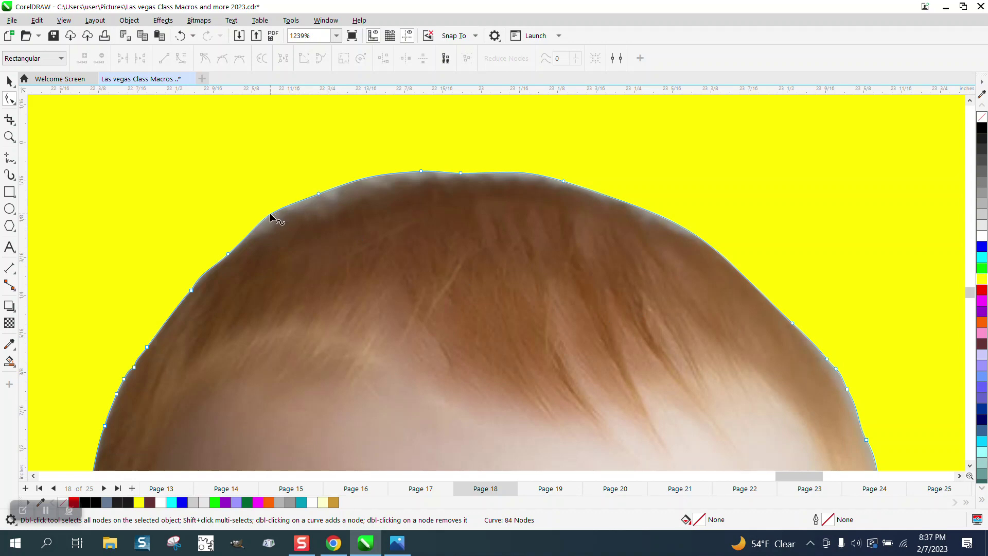
pyautogui.click(15, 103)
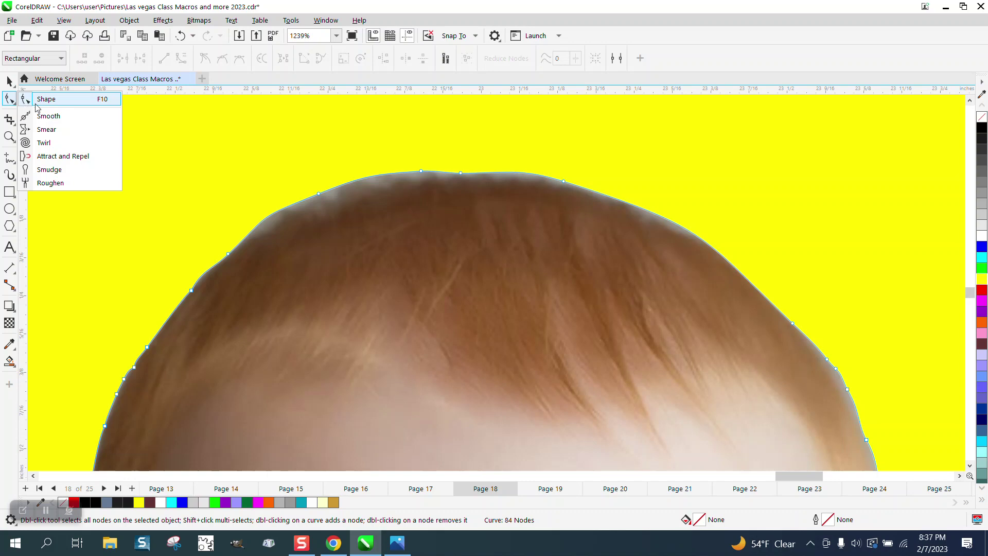
pyautogui.moveTo(257, 225)
pyautogui.mouseDown()
pyautogui.moveTo(287, 241)
pyautogui.moveTo(274, 224)
pyautogui.moveTo(219, 283)
pyautogui.moveTo(235, 235)
pyautogui.moveTo(260, 204)
pyautogui.moveTo(319, 186)
pyautogui.moveTo(518, 182)
pyautogui.moveTo(635, 241)
pyautogui.moveTo(677, 232)
pyautogui.mouseUp()
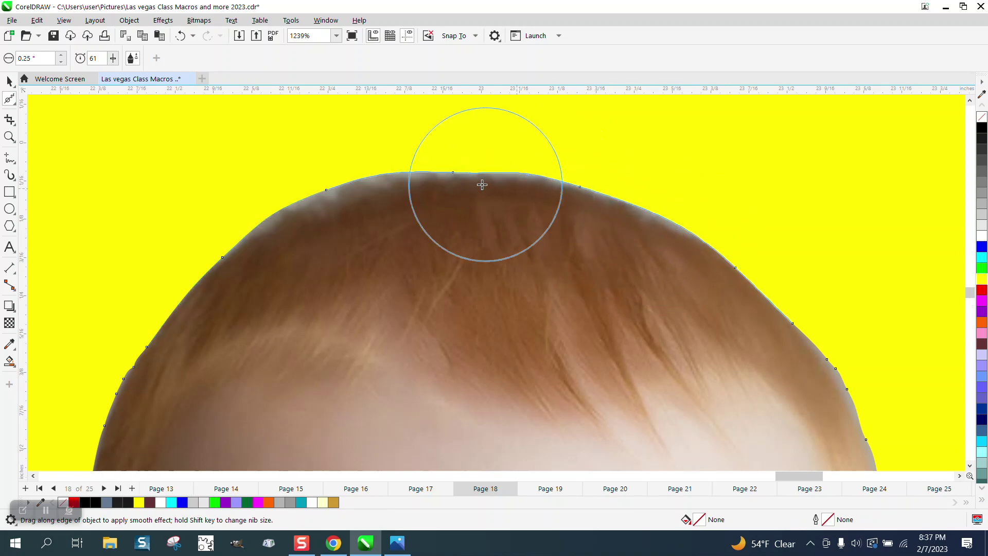
pyautogui.scroll(-2, 335, 158)
pyautogui.scroll(-1, 335, 159)
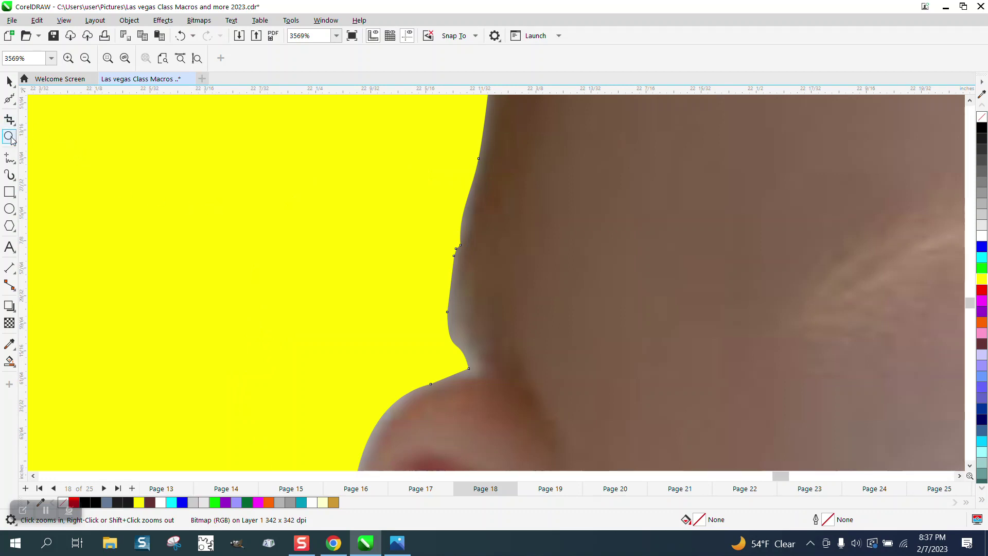
# Step: Smooth the edge beside the ear using a 0.1-inch Smooth nib after undoing the first stroke
pyautogui.moveTo(391, 211); pyautogui.dragTo(550, 377)
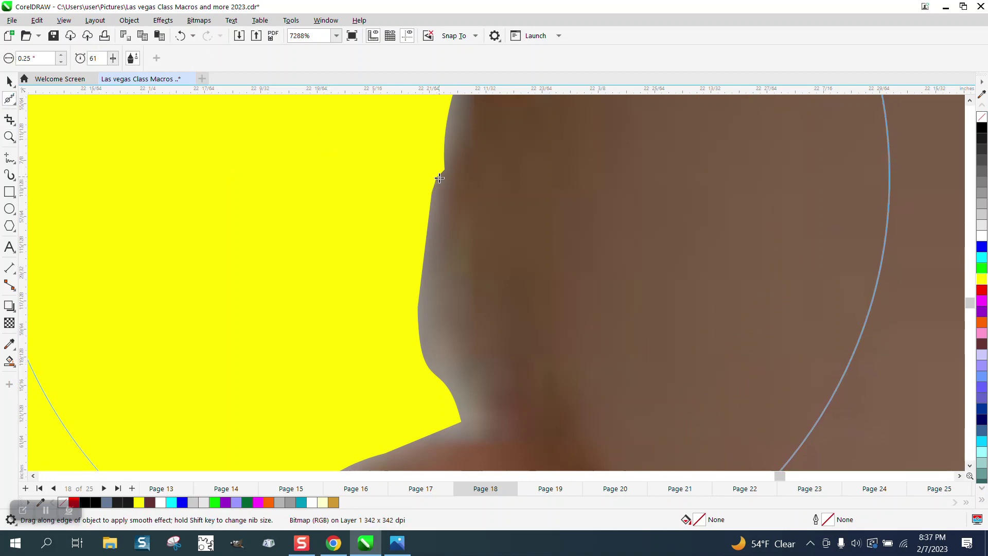
pyautogui.moveTo(439, 178); pyautogui.dragTo(439, 190)
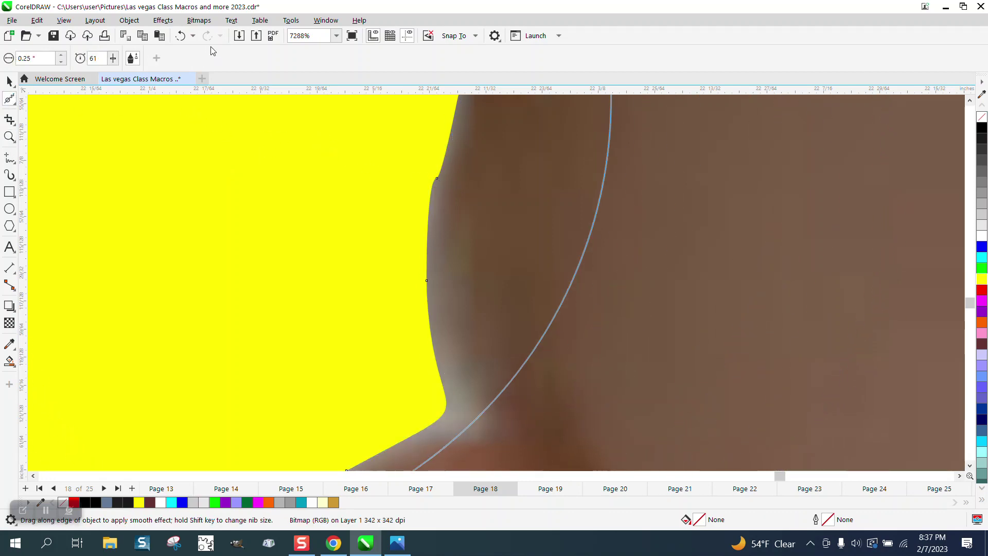
pyautogui.click(182, 38)
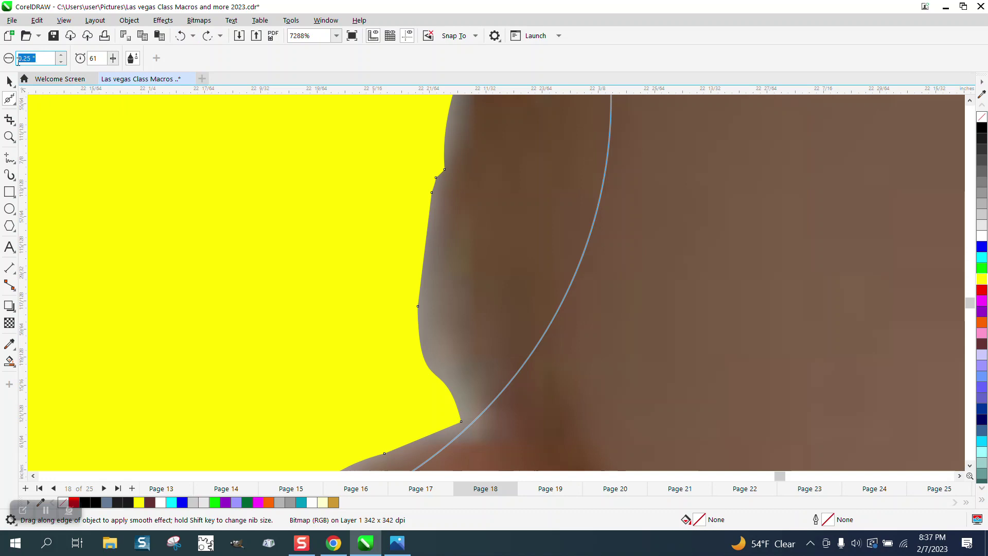
pyautogui.write('.1')
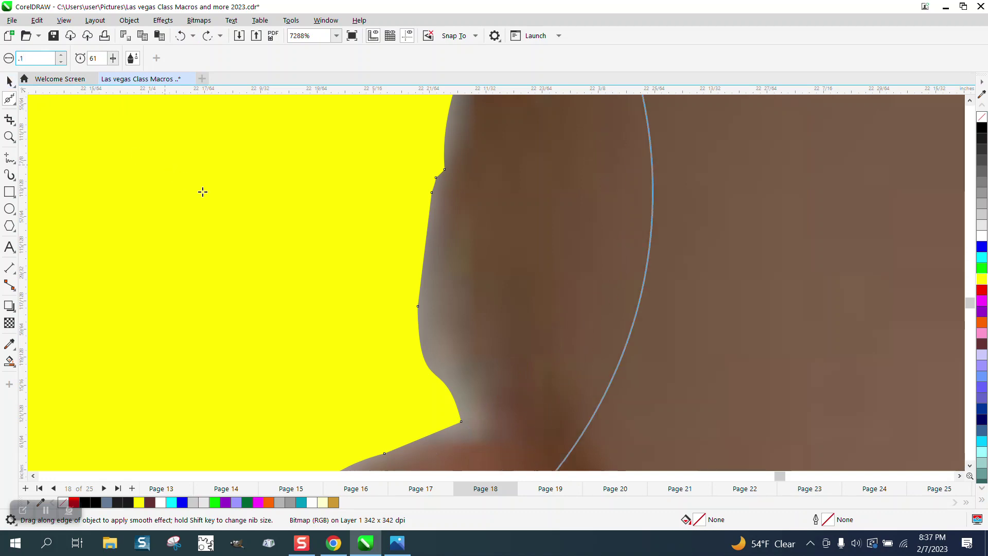
pyautogui.press('Return')
pyautogui.moveTo(443, 193)
pyautogui.mouseDown()
pyautogui.moveTo(441, 209)
pyautogui.moveTo(430, 195)
pyautogui.moveTo(435, 174)
pyautogui.mouseUp()
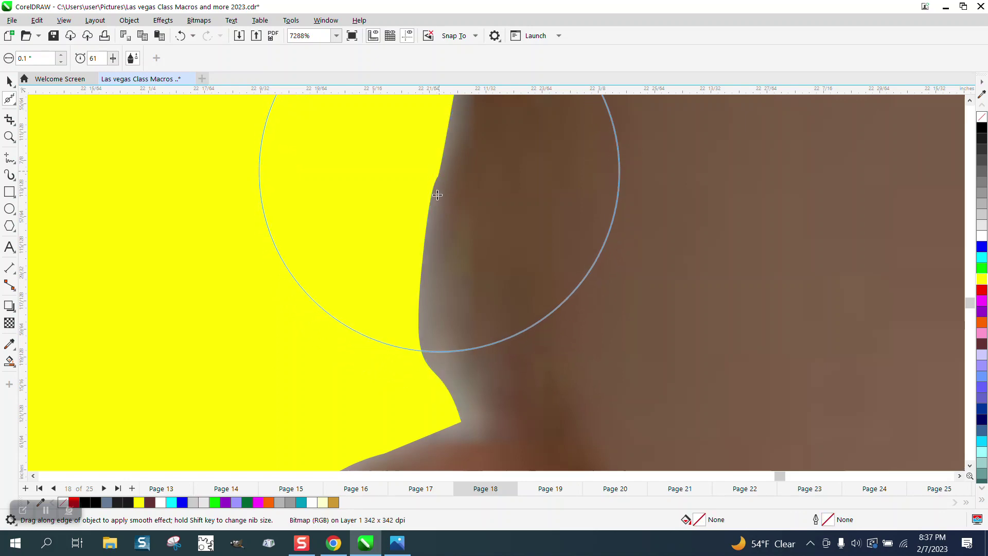
pyautogui.scroll(-2, 423, 247)
pyautogui.scroll(-15, 438, 323)
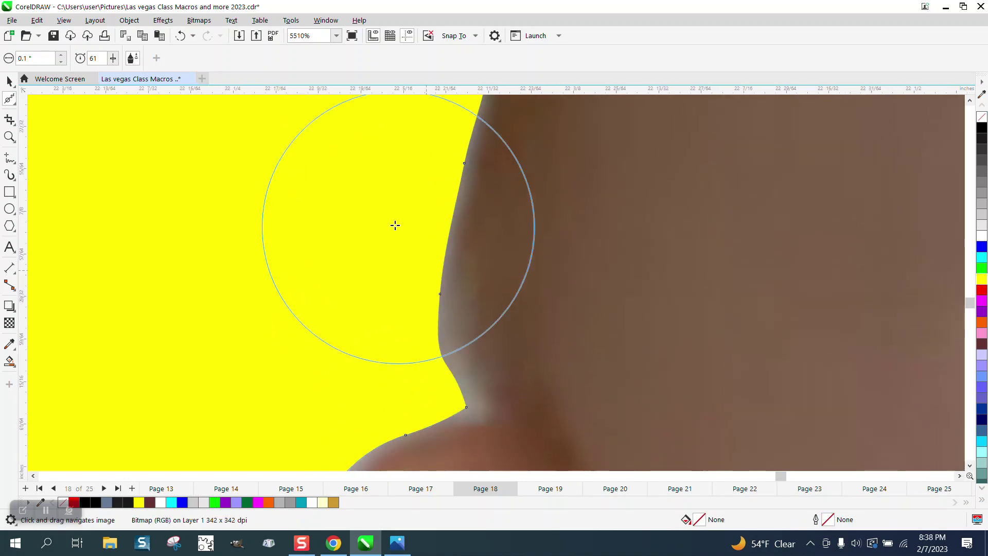
pyautogui.scroll(-2, 371, 265)
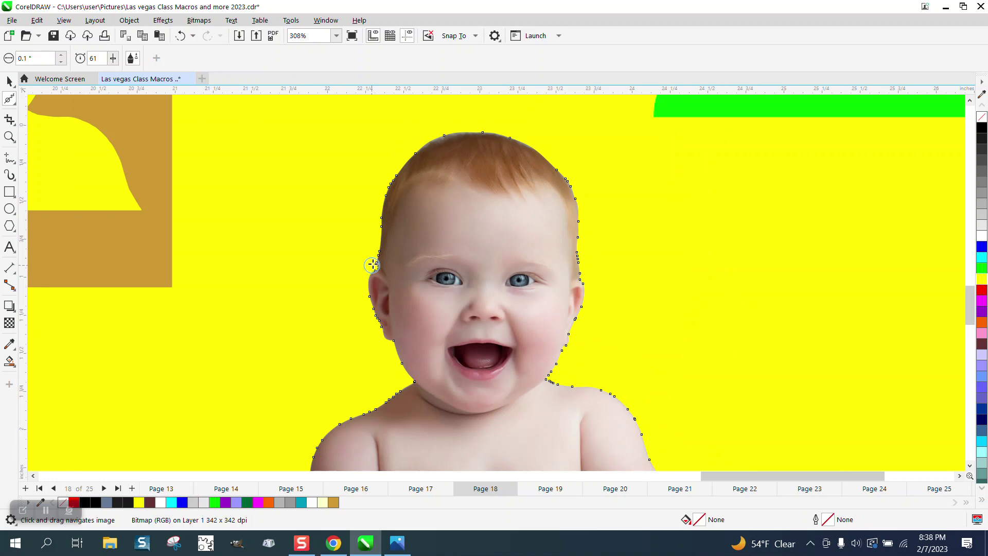
pyautogui.scroll(-10, 498, 256)
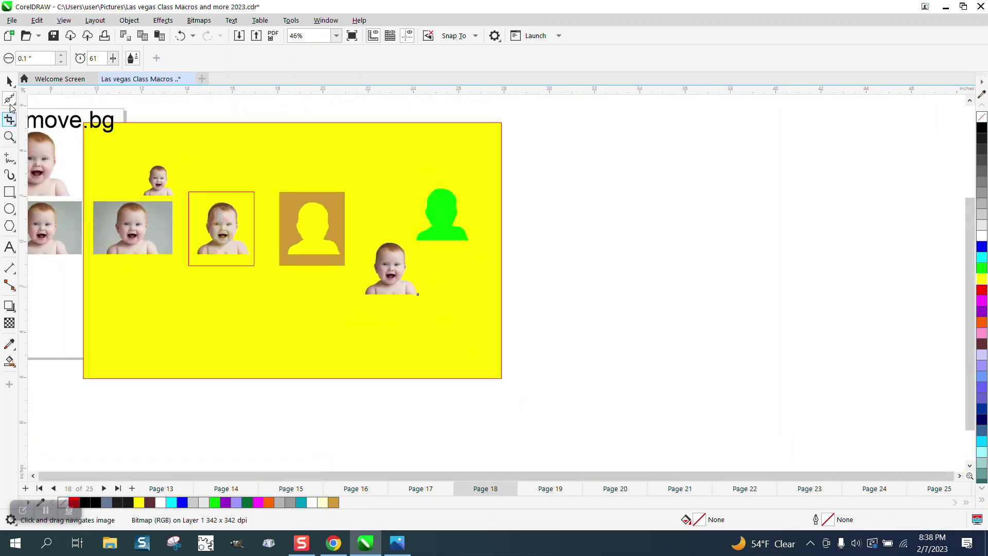
# Step: Scale the small baby photo to 181.5% and move it beside the cut-out baby
pyautogui.click(9, 81)
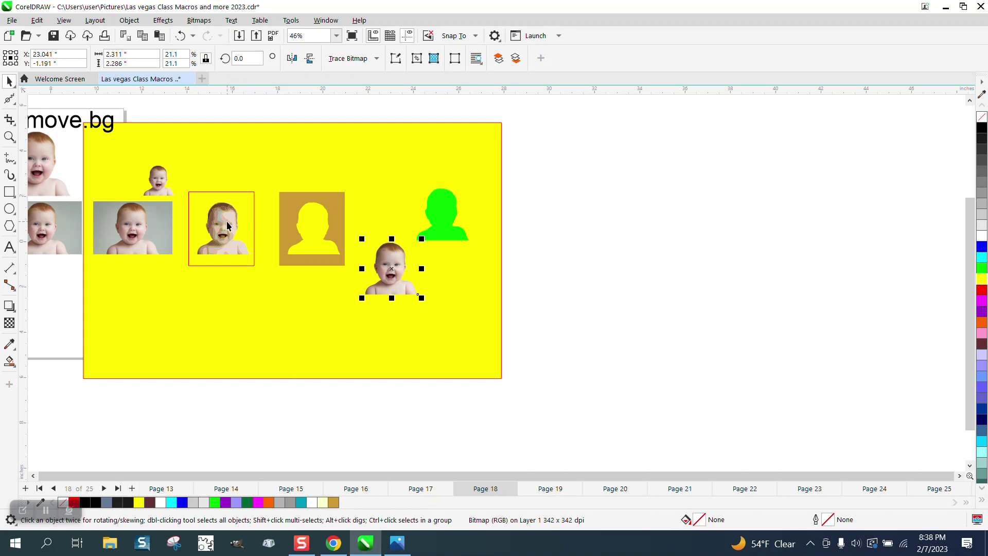
pyautogui.click(158, 180)
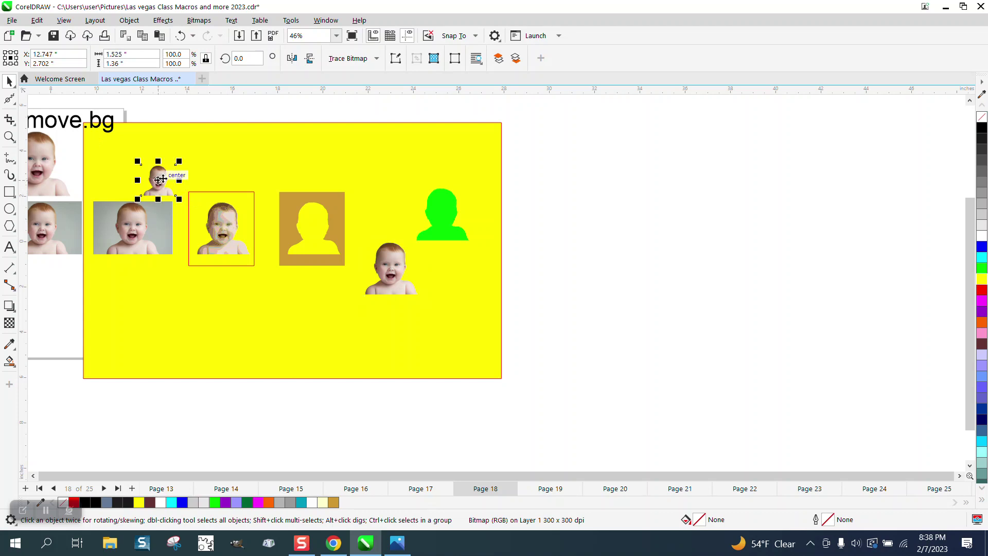
pyautogui.moveTo(179, 198); pyautogui.dragTo(495, 288)
# Step: Zoom in to compare the hair edges of the two baby cutouts
pyautogui.click(12, 138)
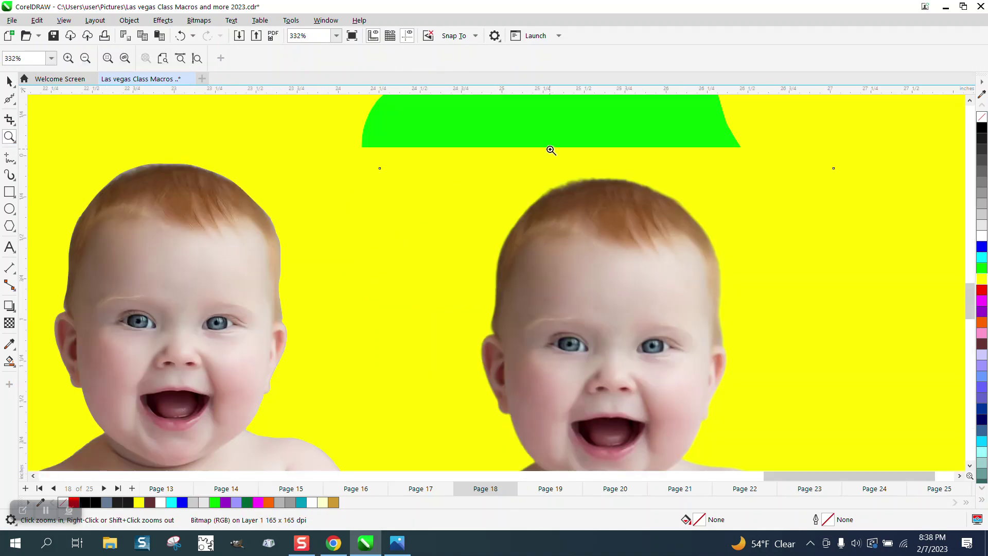
pyautogui.scroll(4, 618, 218)
pyautogui.scroll(-2, 481, 247)
pyautogui.scroll(-3, 479, 240)
pyautogui.moveTo(209, 250); pyautogui.dragTo(209, 250)
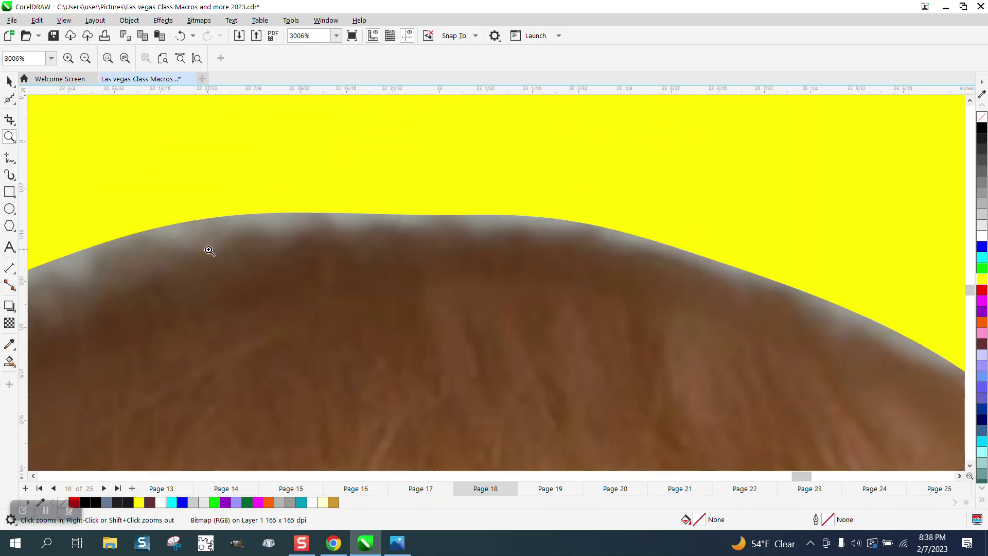
pyautogui.scroll(-4, 359, 244)
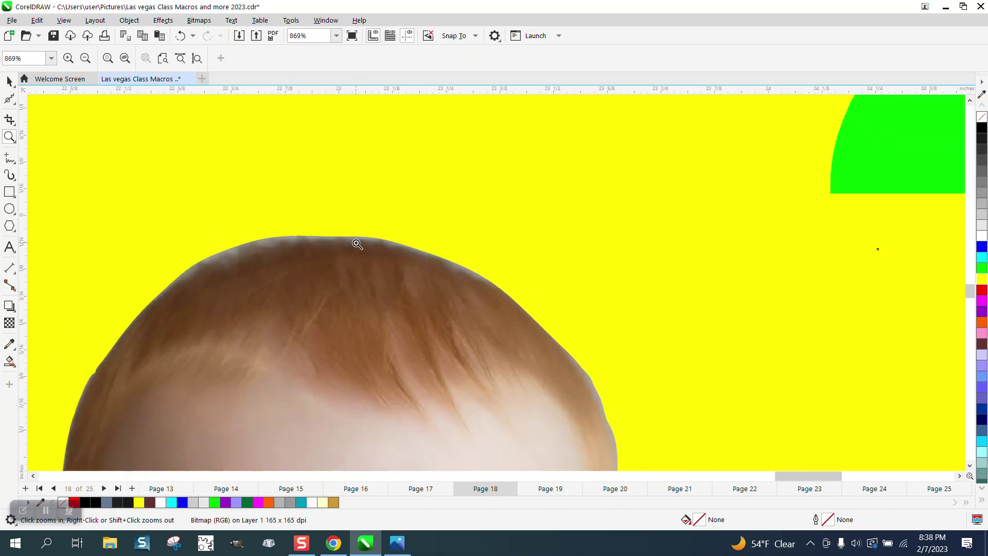
pyautogui.scroll(-1, 358, 245)
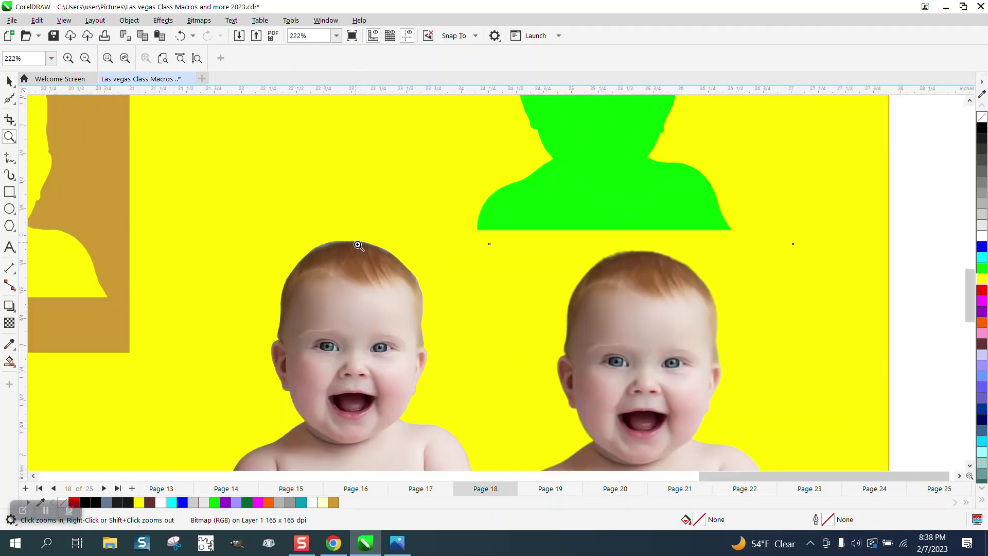
pyautogui.scroll(4, 467, 330)
pyautogui.scroll(-1, 303, 270)
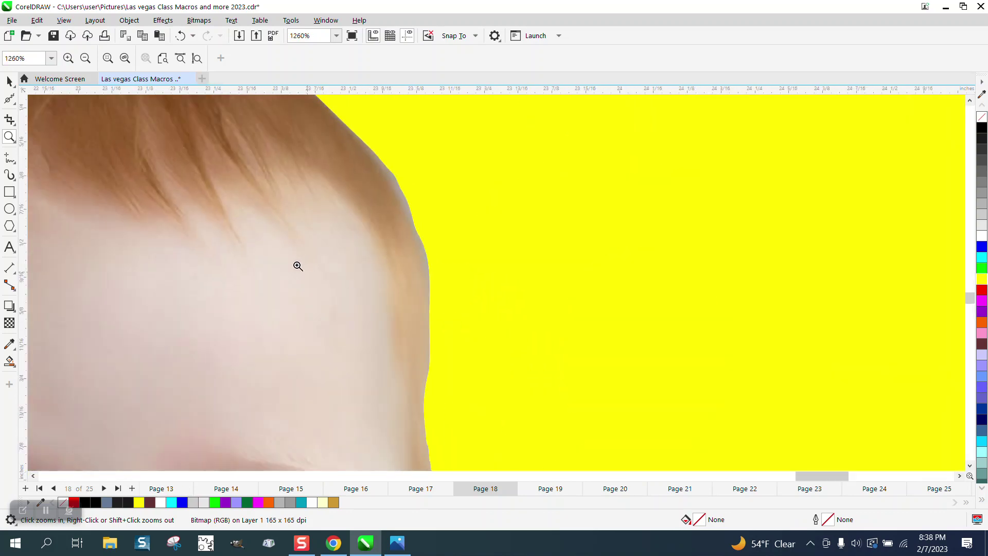
pyautogui.click(15, 105)
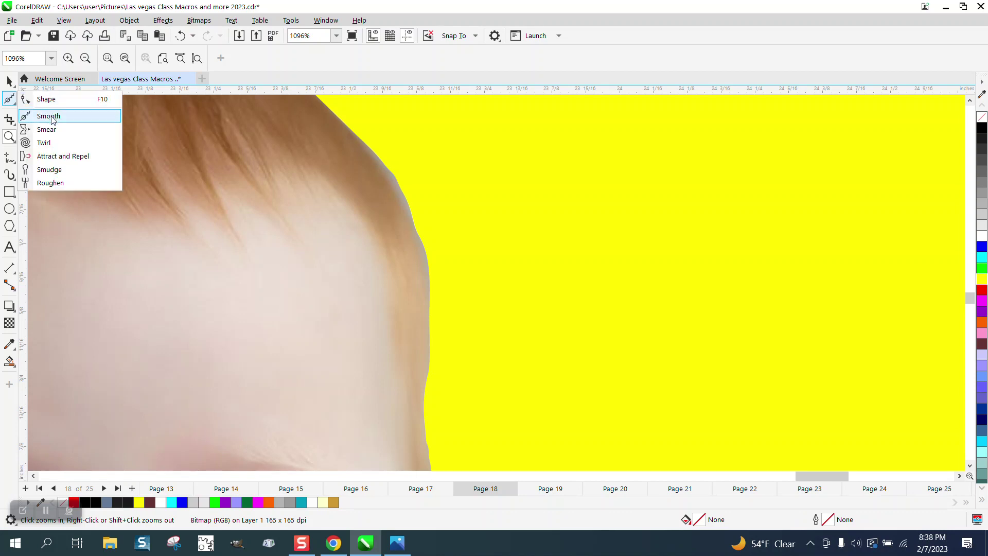
# Step: Smooth the left baby's cutout outline along the hair edge with a 0.21" Smooth nib
pyautogui.click(43, 114)
pyautogui.moveTo(417, 213)
pyautogui.mouseDown()
pyautogui.moveTo(388, 174)
pyautogui.moveTo(422, 241)
pyautogui.moveTo(392, 190)
pyautogui.mouseUp()
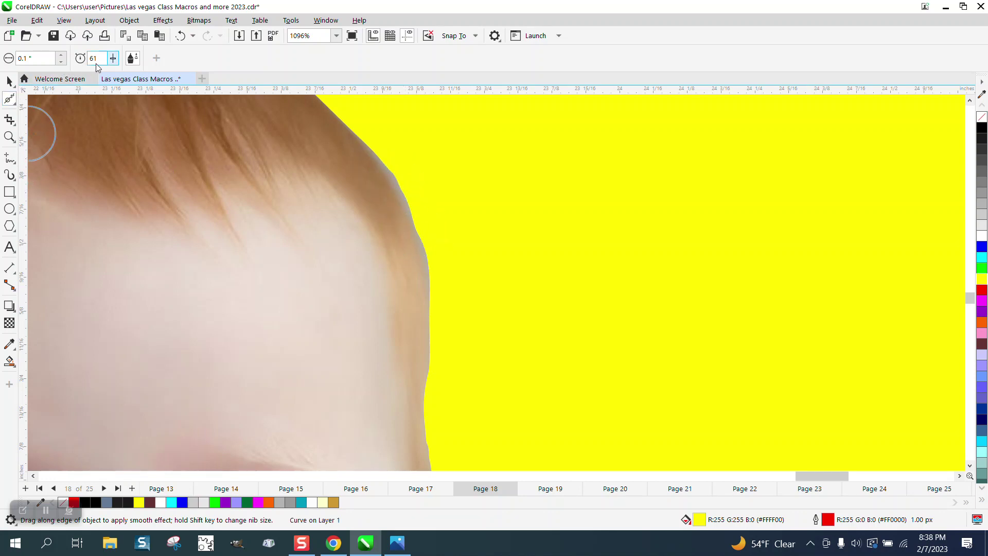
pyautogui.click(62, 56)
pyautogui.moveTo(380, 221)
pyautogui.mouseDown()
pyautogui.moveTo(408, 246)
pyautogui.moveTo(387, 184)
pyautogui.moveTo(405, 190)
pyautogui.moveTo(390, 176)
pyautogui.moveTo(413, 210)
pyautogui.moveTo(425, 387)
pyautogui.mouseUp()
# Step: Zoom out and move the right baby cutout left against the left one's shoulder
pyautogui.scroll(-5, 426, 387)
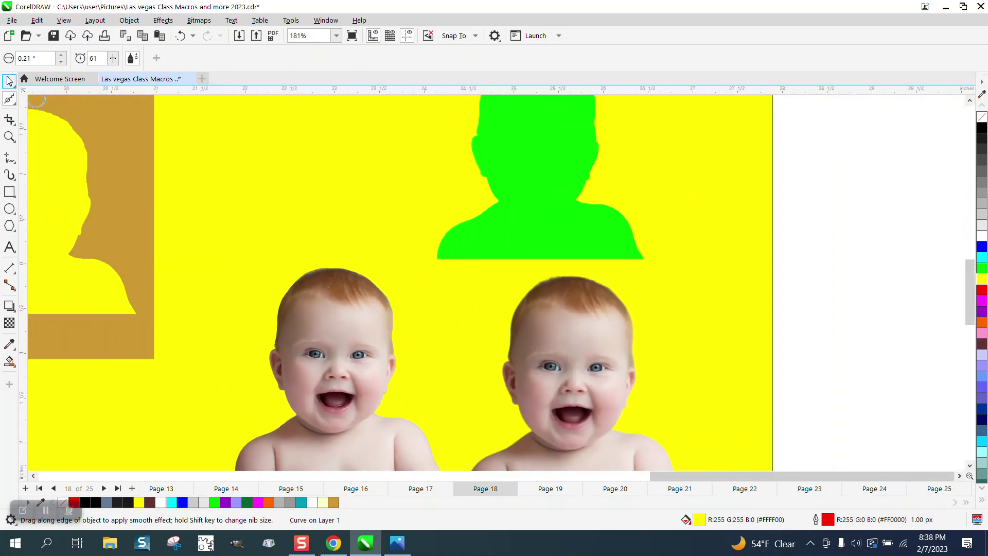
pyautogui.press('space')
pyautogui.moveTo(573, 322); pyautogui.dragTo(473, 311)
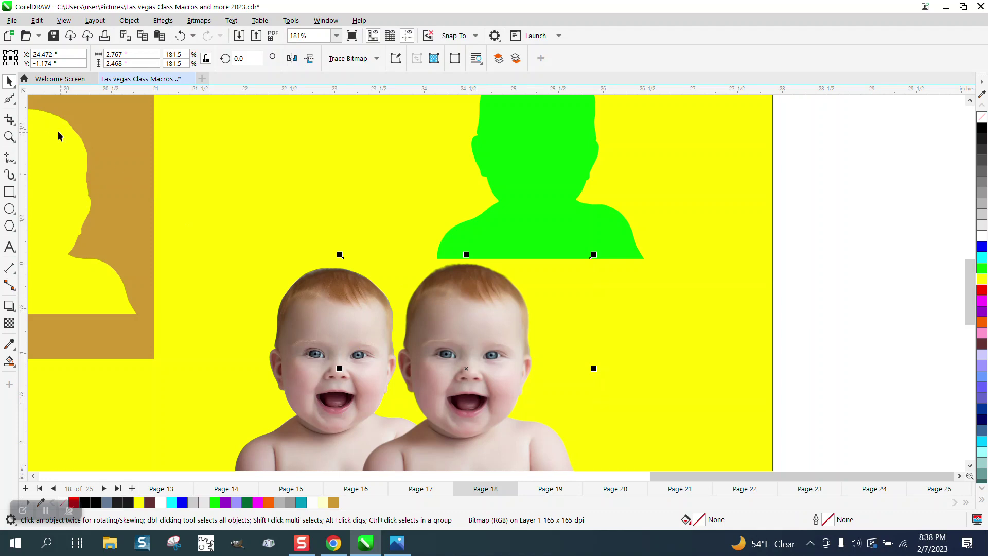
# Step: Zoom in on both babies' heads to compare the two cutouts' hair edges
pyautogui.click(9, 136)
pyautogui.moveTo(306, 247); pyautogui.dragTo(539, 329)
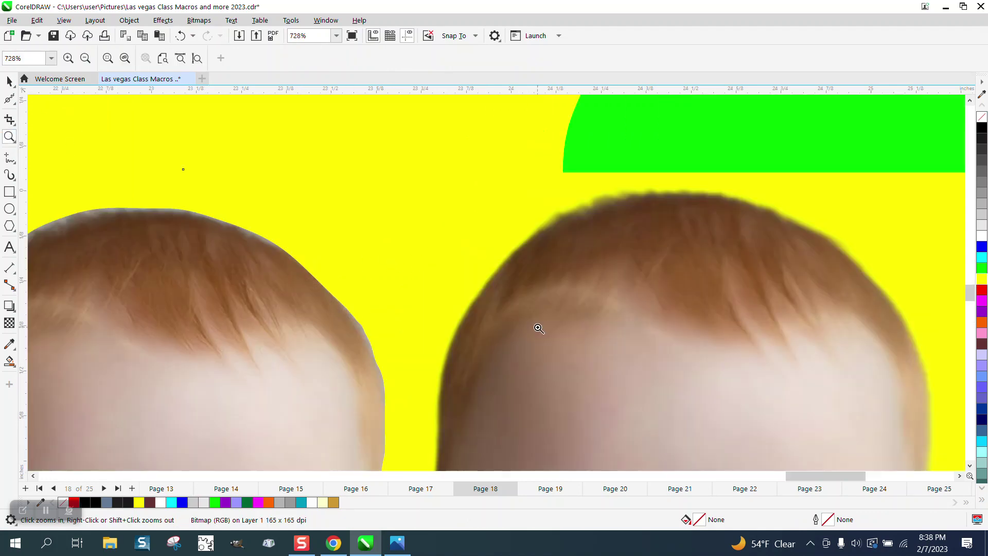
pyautogui.scroll(-1, 463, 270)
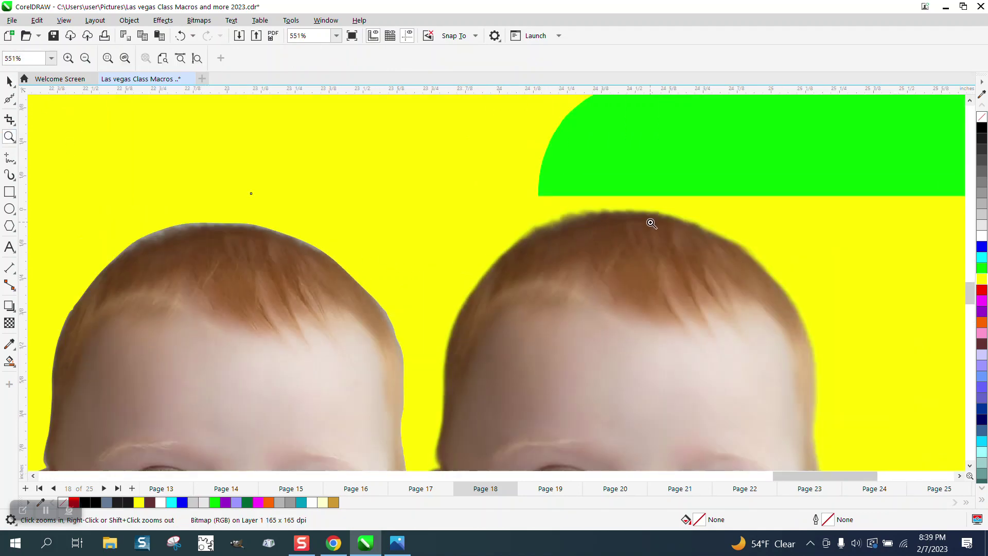
pyautogui.scroll(-4, 626, 225)
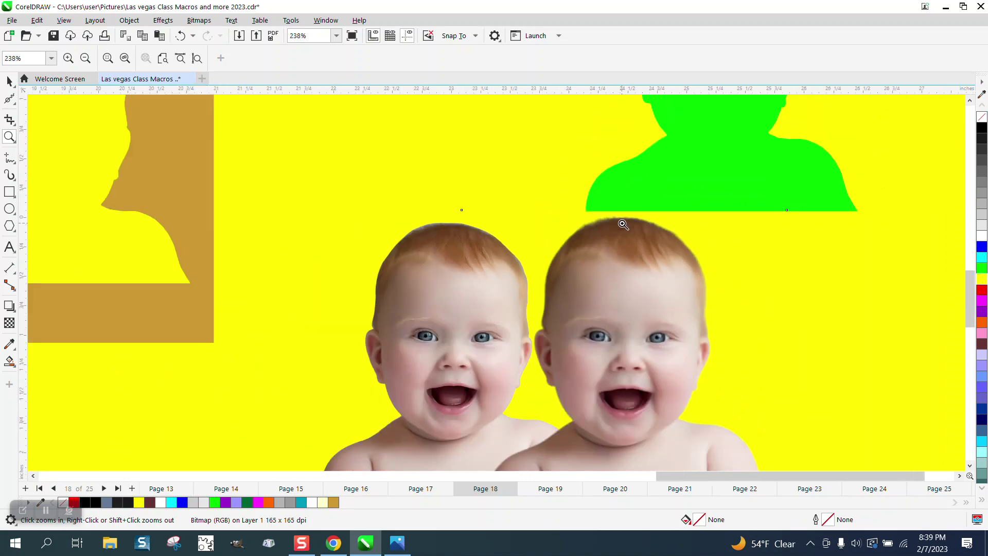
pyautogui.scroll(-2, 623, 225)
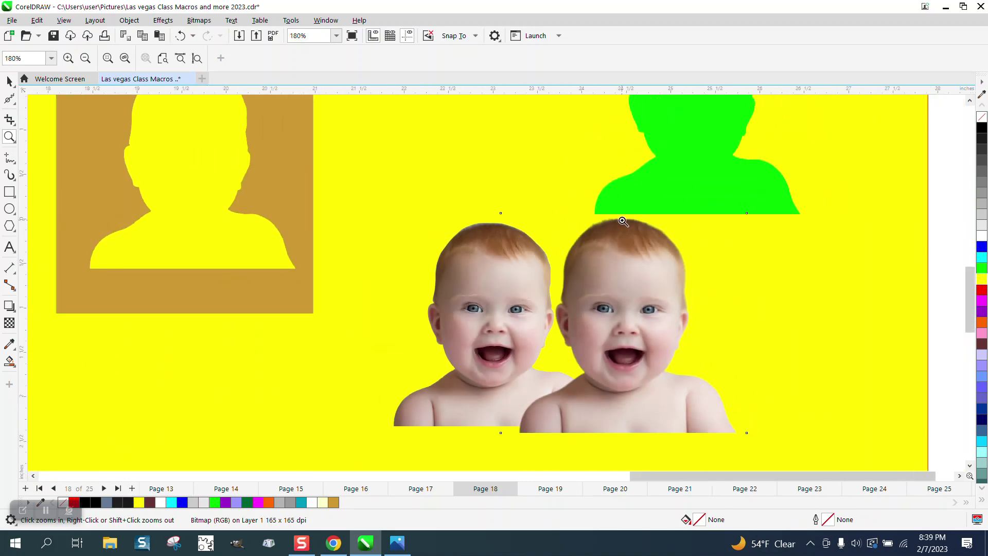